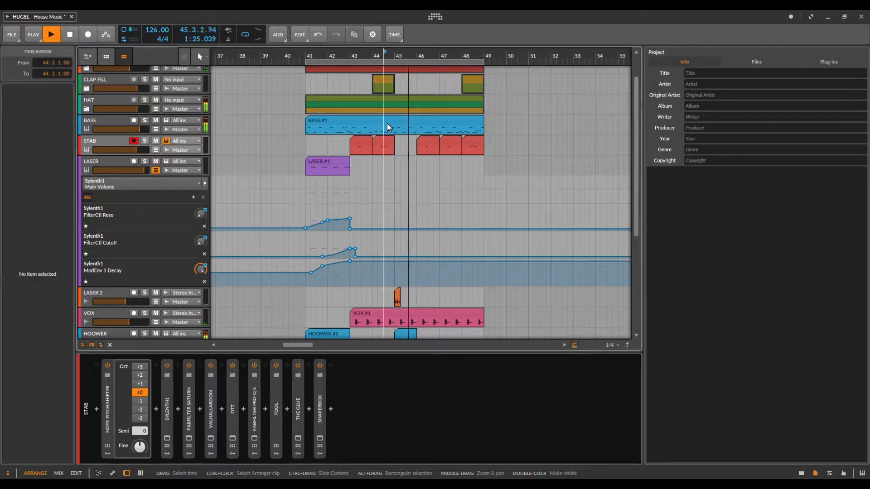
Step: Show the BASS track's automation lanes and examine the BASS #1 clip's notes across bars 41 to 48 in the piano roll
click(155, 130)
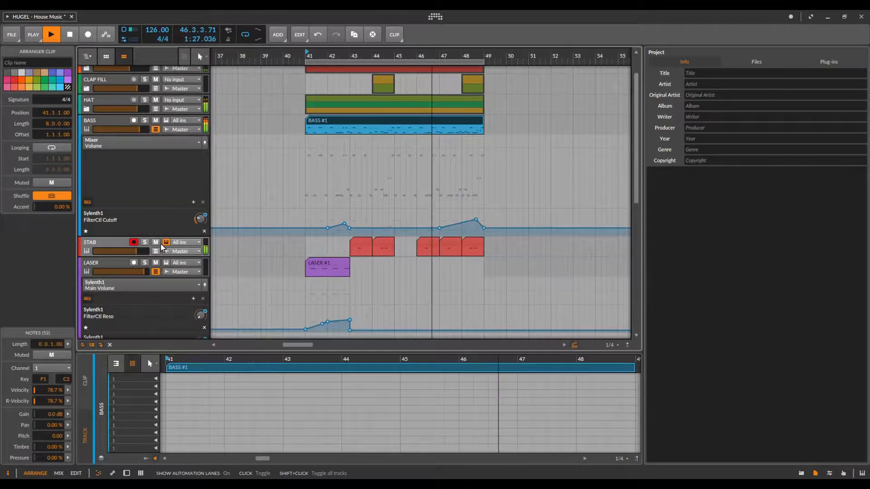
click(120, 365)
drag(432, 362, 414, 351)
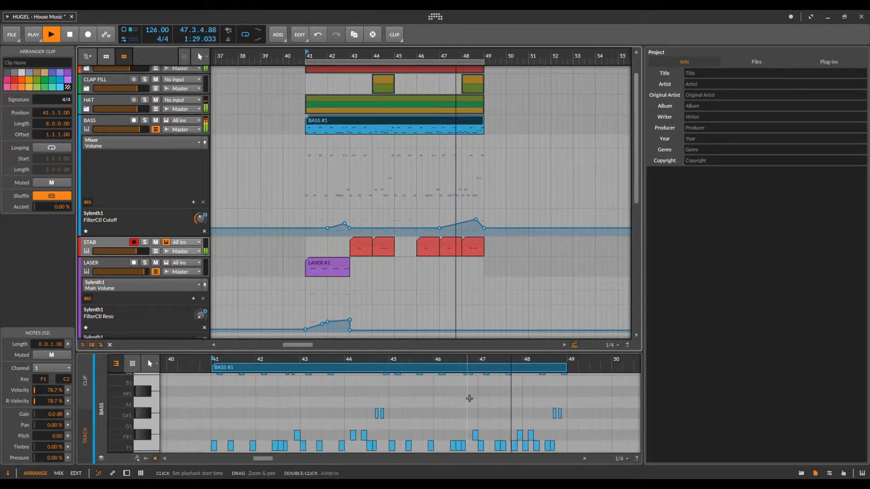
scroll(468, 398, down, 1)
scroll(455, 219, up, 1)
scroll(446, 215, down, 5)
scroll(442, 215, up, 1)
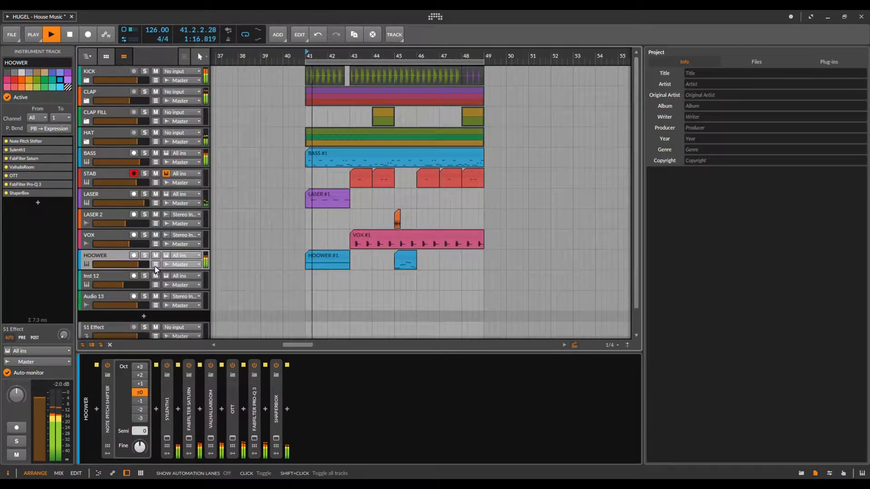
Step: Show the HOOWER track's automation lanes and examine its ValhallaRoom mix curve
click(155, 266)
scroll(231, 263, down, 1)
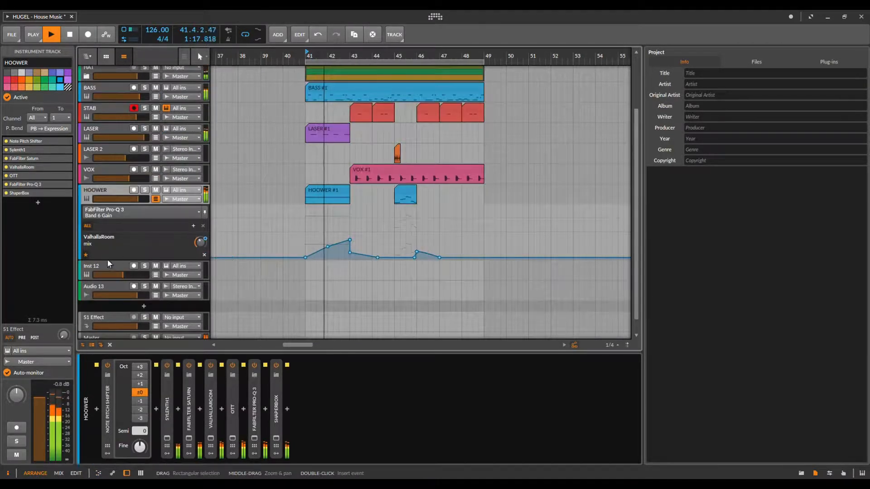
scroll(122, 243, up, 1)
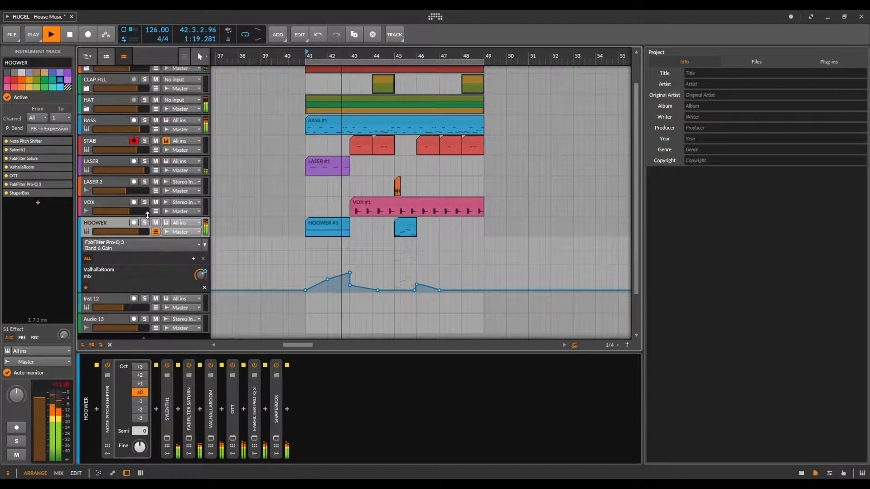
Step: Show the LASER track's automation lanes for filter resonance, cutoff and envelope decay, and display the STAB track's device chain
click(155, 169)
scroll(345, 155, down, 1)
scroll(345, 156, down, 1)
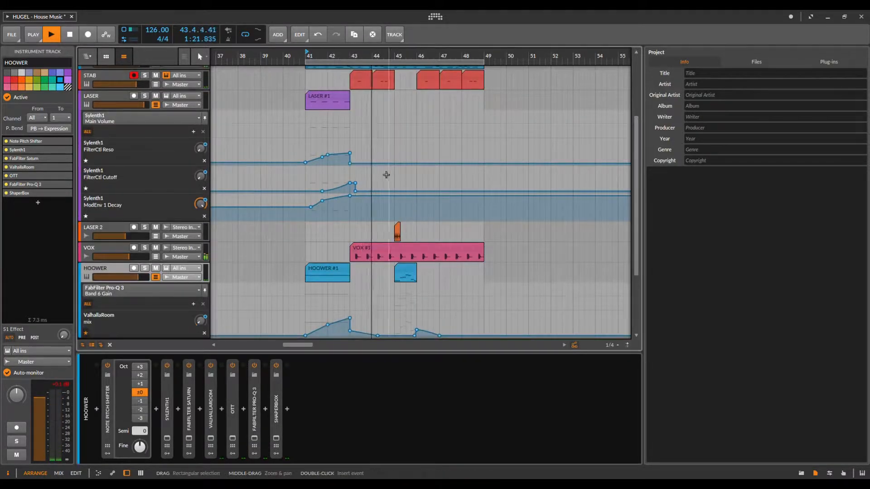
scroll(342, 154, up, 2)
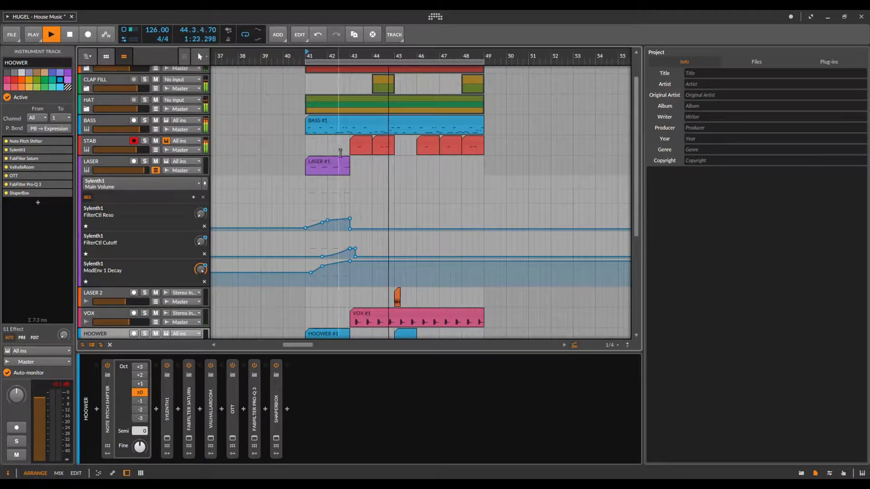
click(121, 143)
click(387, 125)
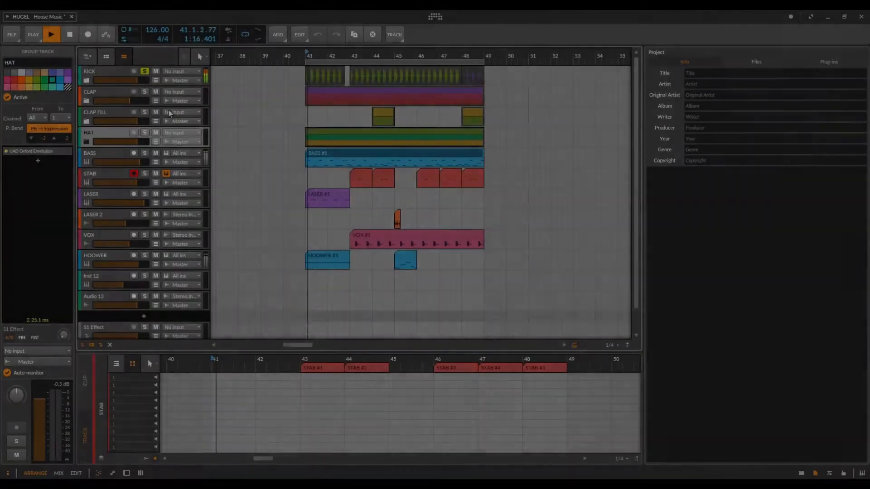
Step: Solo the CLAP, HAT and CLAP FILL group tracks together with the soloed KICK
click(144, 92)
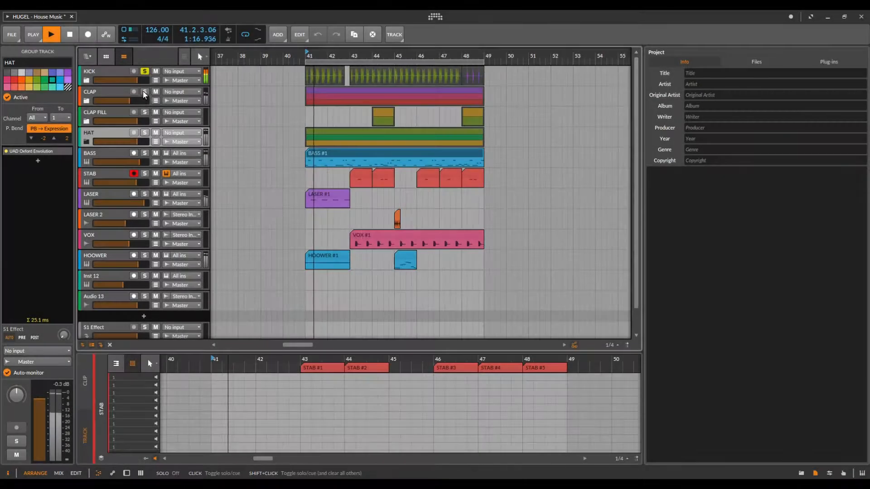
click(145, 132)
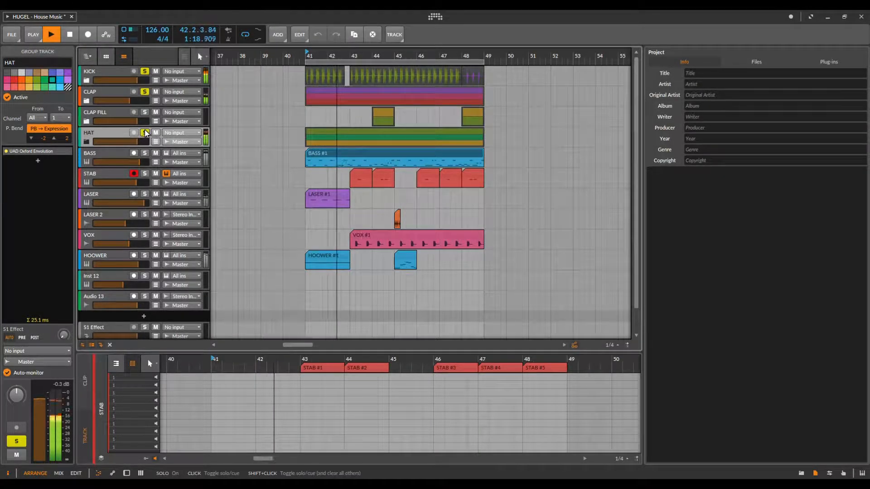
click(144, 113)
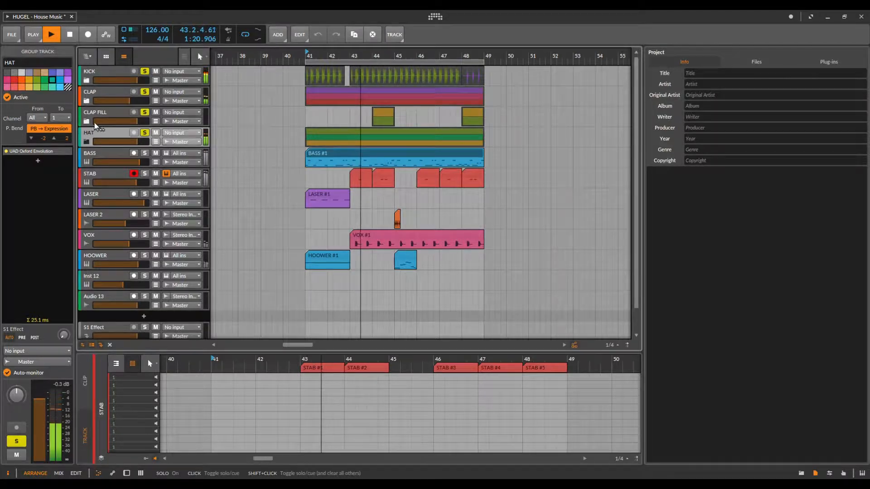
Step: Toggle the folding of the CLAP FILL and CLAP groups to look at their inner tracks
click(87, 121)
click(88, 100)
click(88, 101)
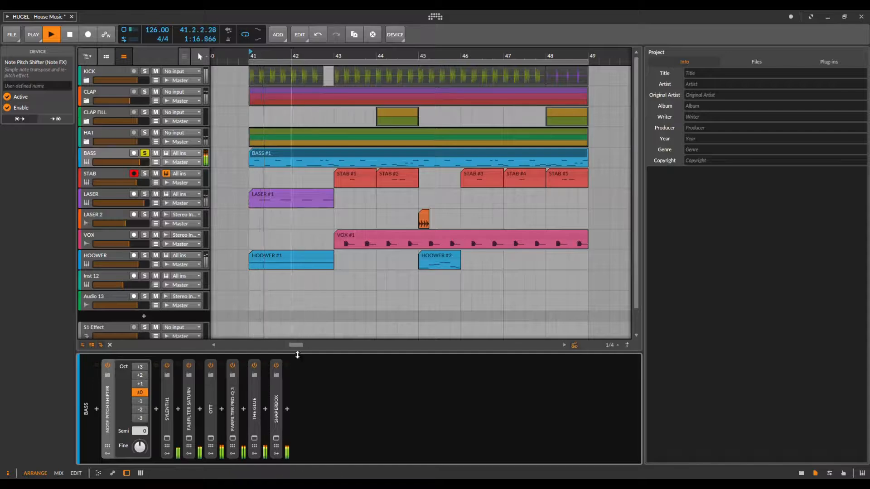
Step: Turn off ShaperBox on the BASS track and show the track's automation lanes
click(276, 365)
click(155, 161)
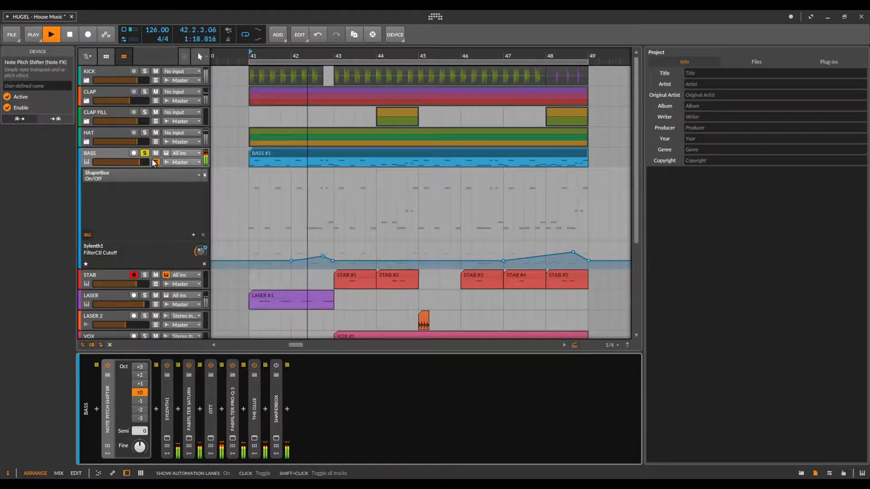
Step: View the BASS track's Sylenth1 settings, close the synth, and examine the BASS #1 clip's notes in the note editor
click(167, 439)
drag(442, 183, 511, 147)
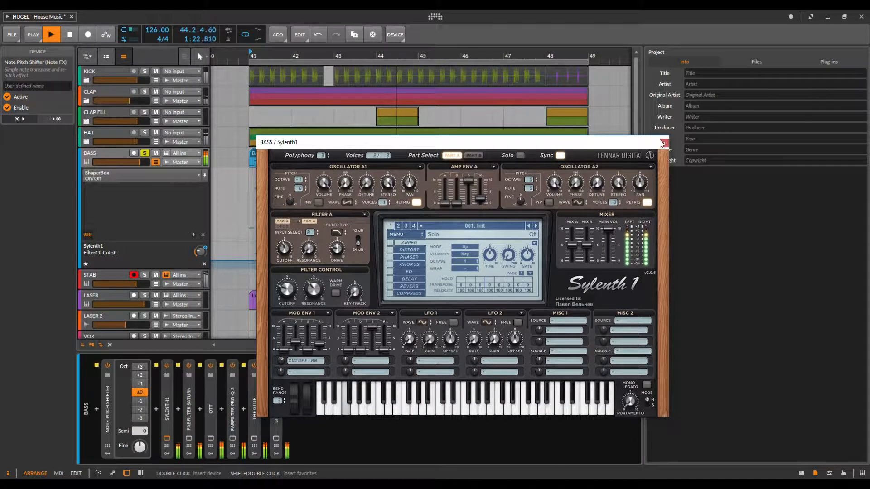
click(662, 143)
double_click(439, 149)
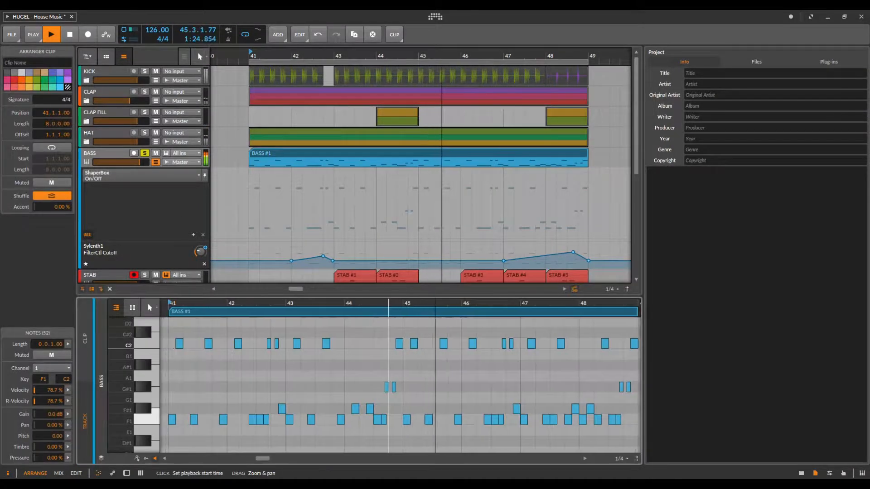
drag(388, 304, 389, 287)
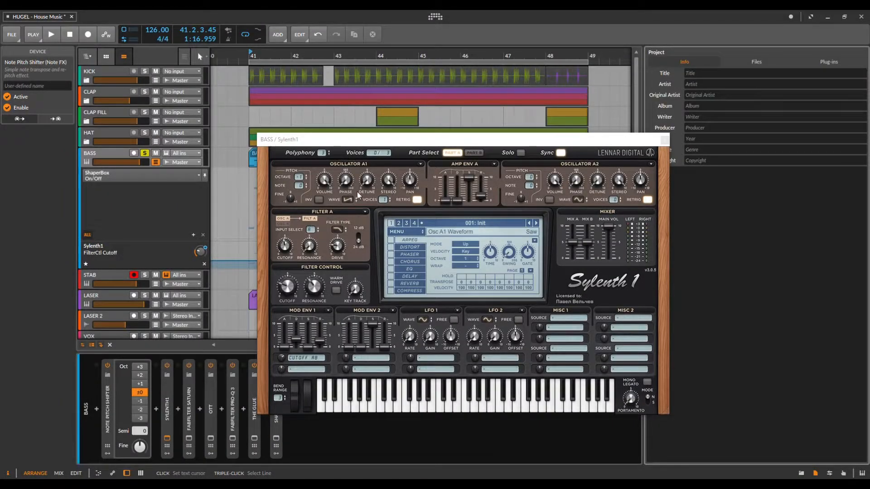
Step: Check oscillator A1's wave and voices settings, and set Mod Env 1's first destination to Cutoff A and B
click(347, 199)
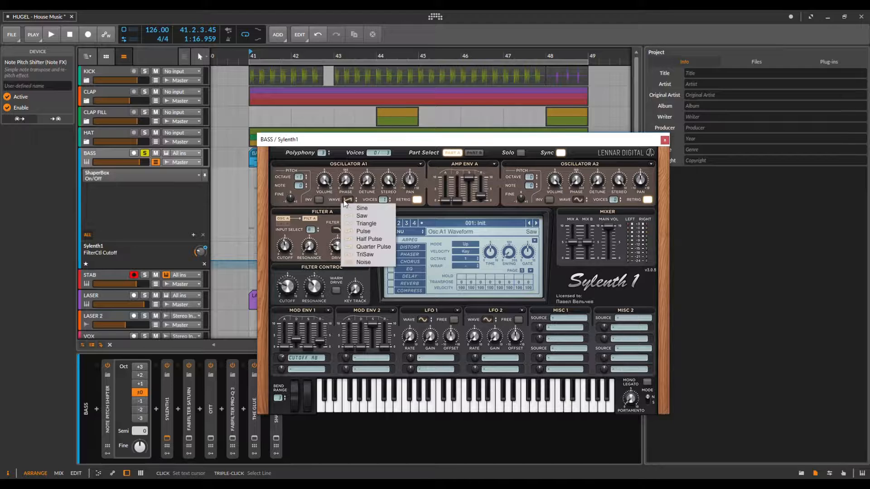
click(384, 200)
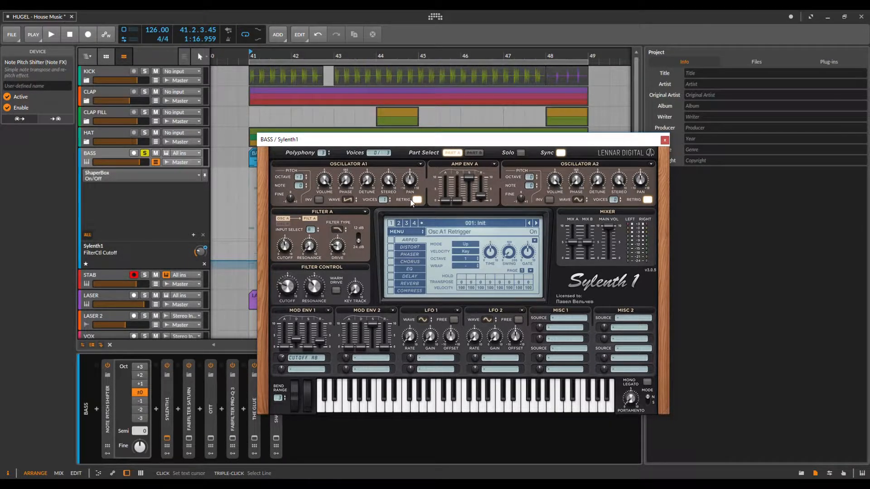
click(306, 359)
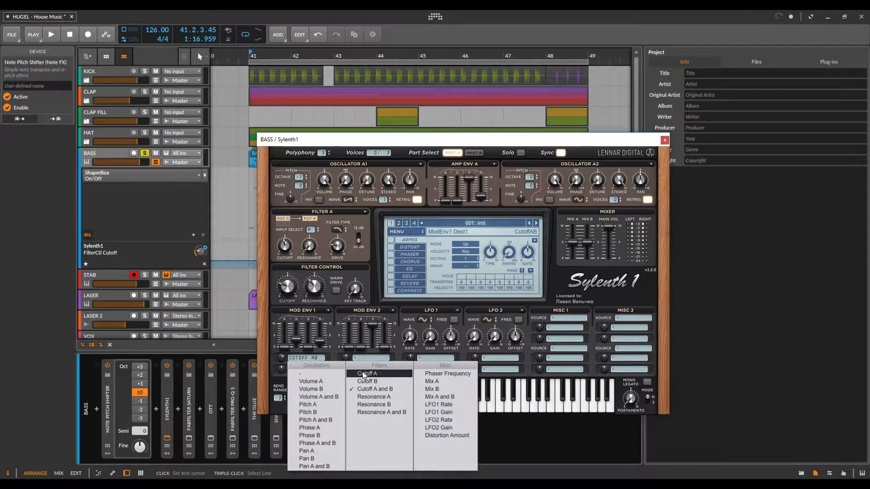
click(373, 389)
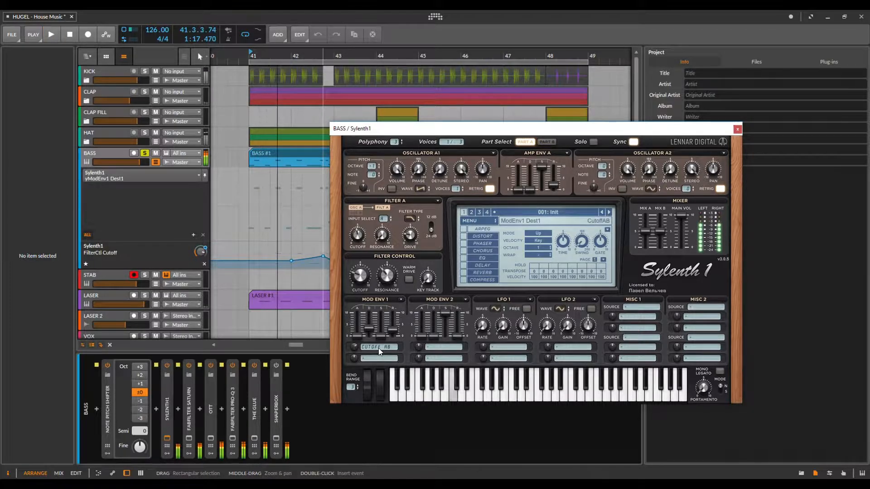
Step: Try the bass without Mod Env 1's cutoff modulation by clearing its first destination and auditioning the sound
key(space)
click(379, 348)
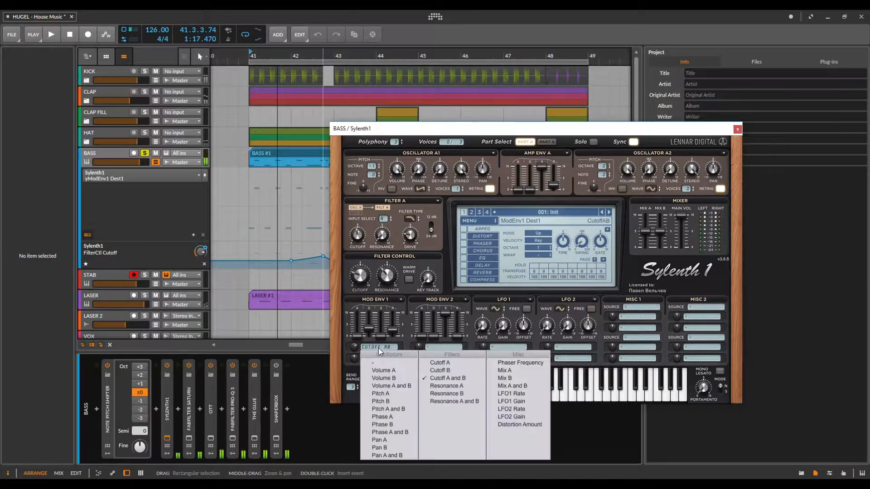
click(390, 361)
key(space)
key(space)
Step: Raise the Filter Control cutoff in Sylenth1 and audition the bass
drag(359, 278, 380, 213)
key(space)
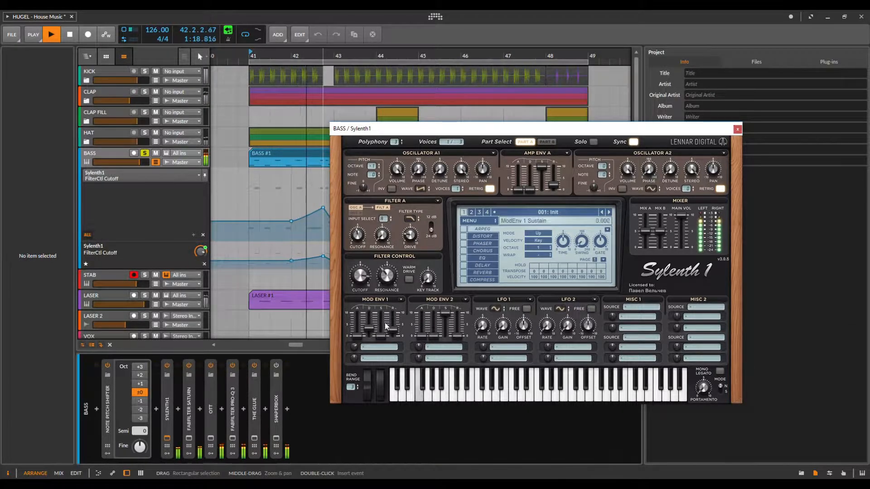
key(space)
key(space)
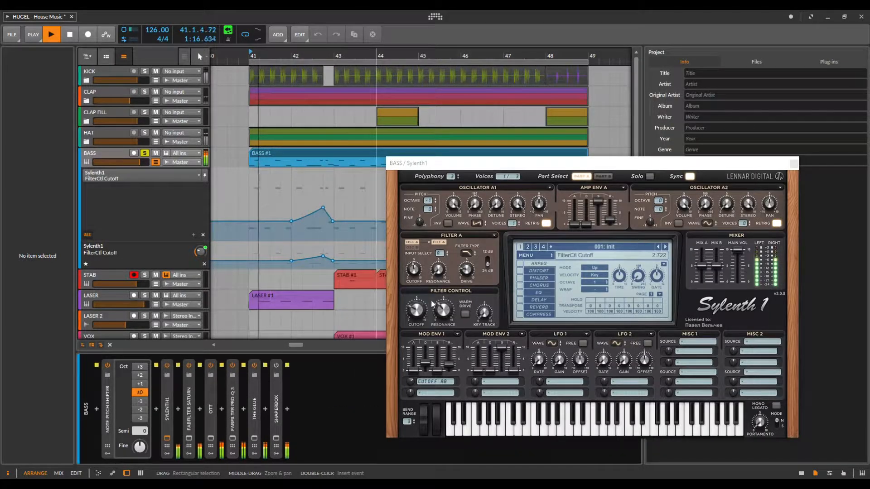
Step: Set Filter A's type to Lowpass in the BASS track's Sylenth1
click(467, 254)
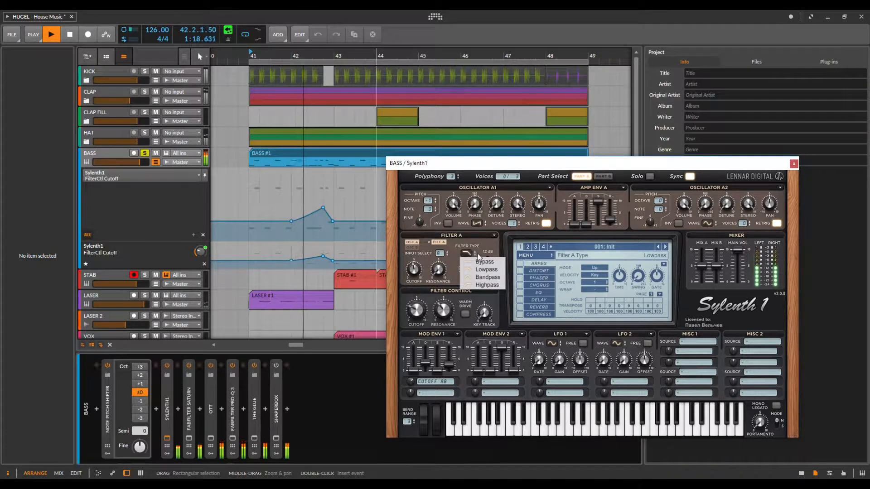
click(487, 268)
mouse_move(473, 269)
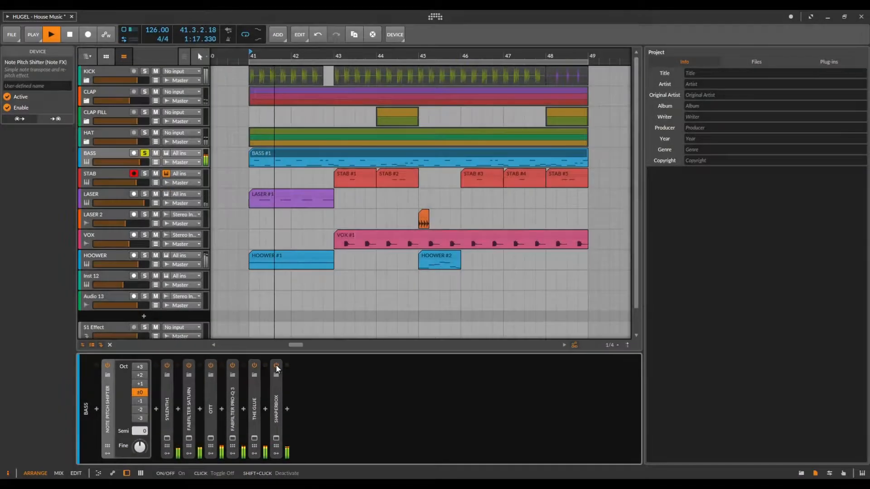
Step: Show the BASS track's automation lanes and open its Sylenth1 synth for viewing
click(155, 161)
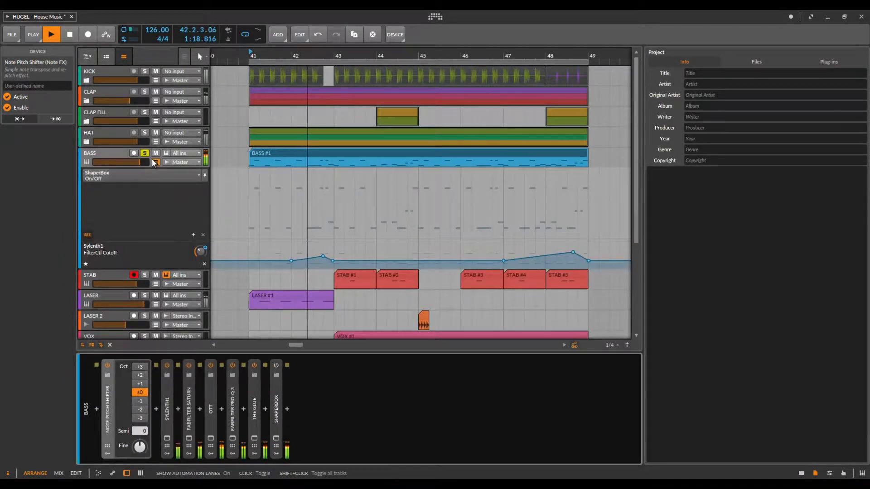
click(167, 440)
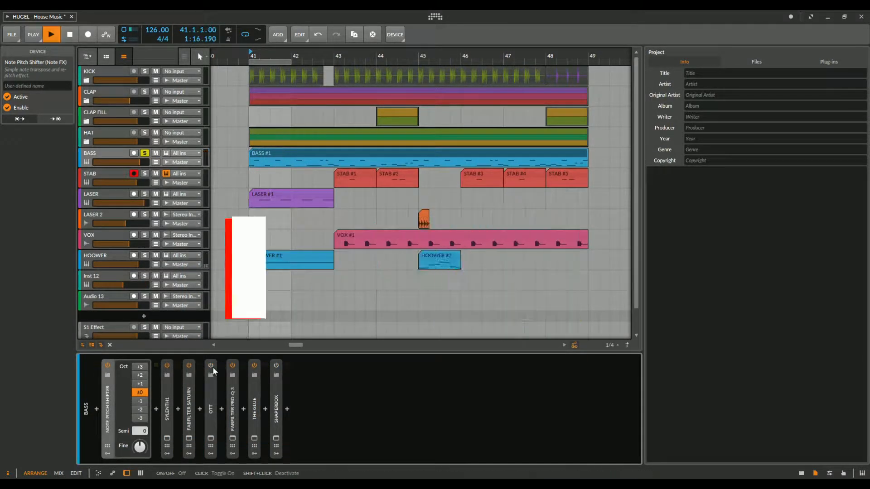
Step: Compare the looped bass sound with OTT enabled and bypassed
click(212, 367)
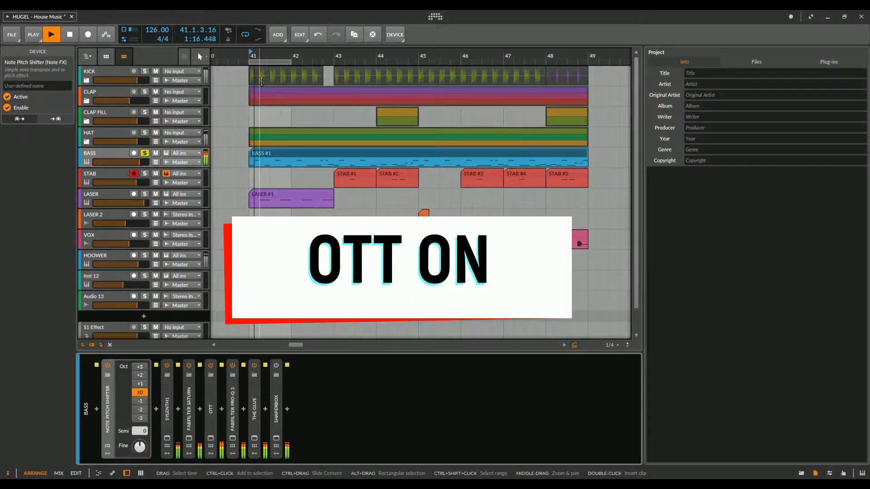
click(212, 367)
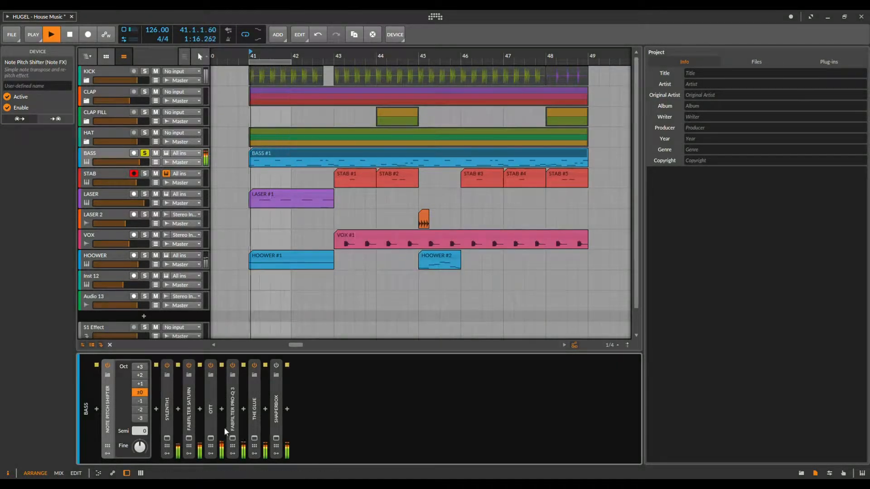
Step: Open the BASS track's FabFilter Pro-Q 3 and compare the sound with the equalizer bypassed and enabled
click(233, 436)
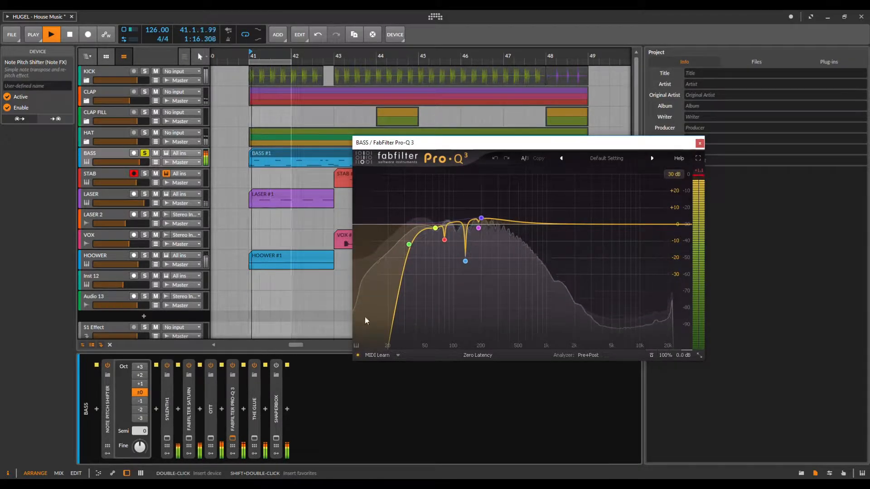
click(233, 366)
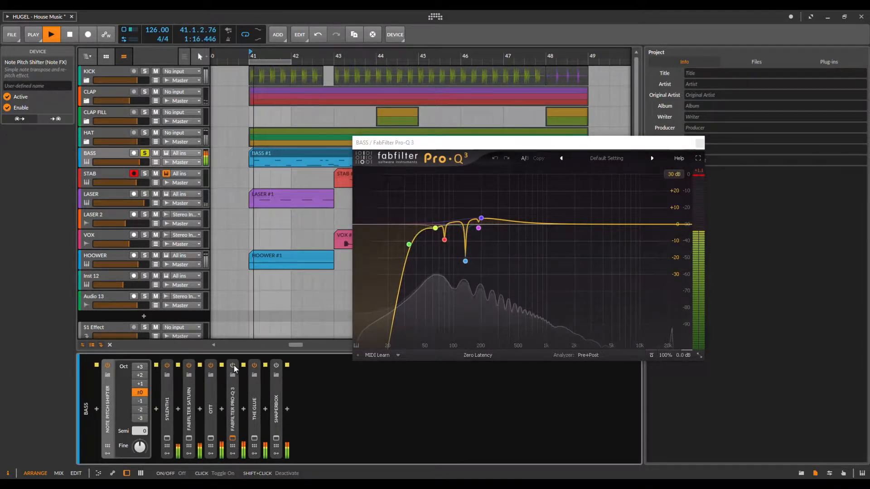
click(234, 366)
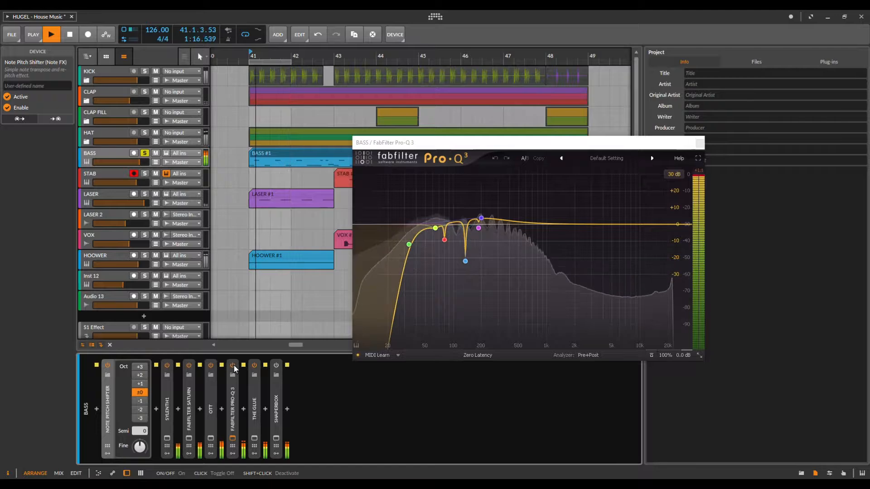
Step: Open The Glue on the BASS track in place of the equalizer, and compare the sound with the compressor bypassed and enabled
click(254, 439)
click(700, 143)
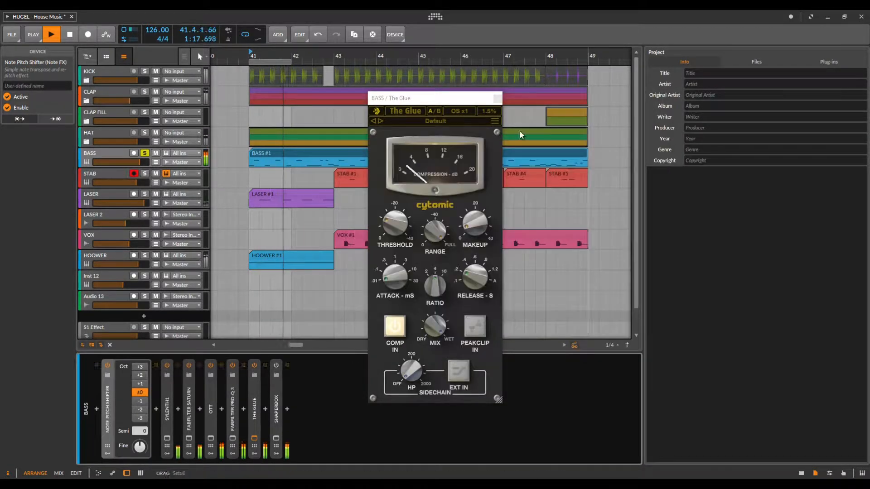
drag(446, 102, 449, 114)
click(254, 365)
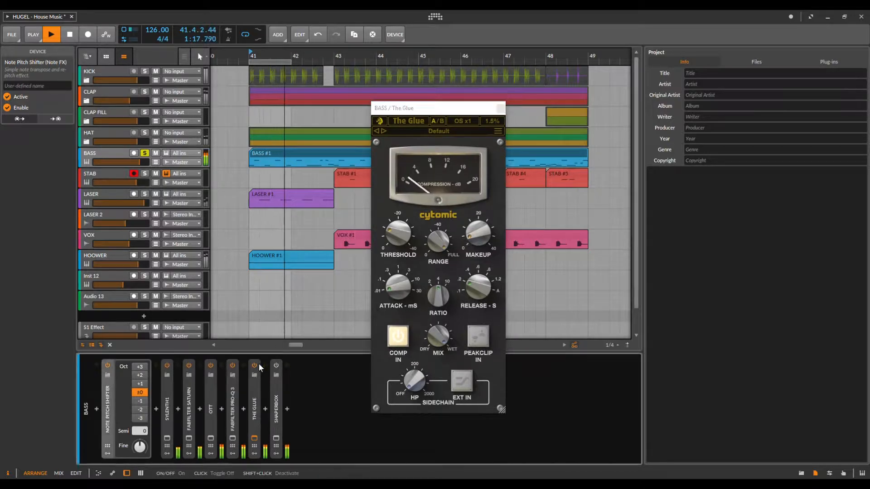
click(254, 365)
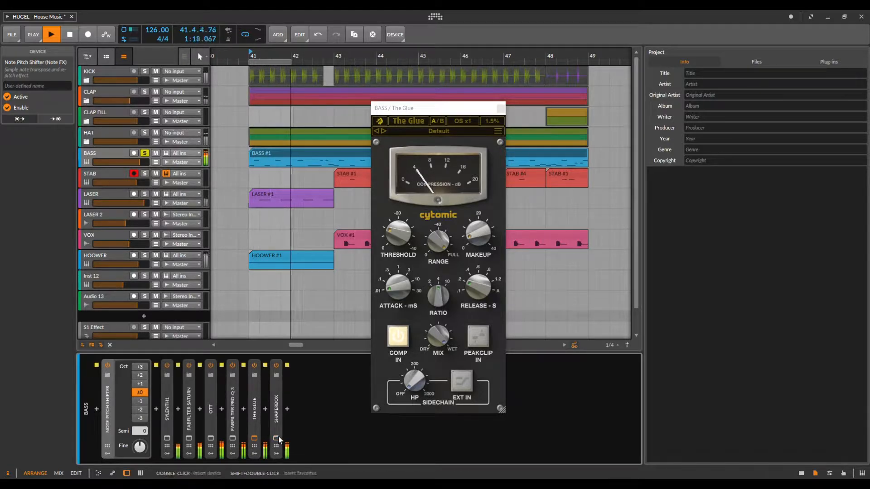
Step: Open the BASS track's ShaperBox and place its window clear of the arrangement for viewing
click(277, 374)
drag(412, 132, 582, 148)
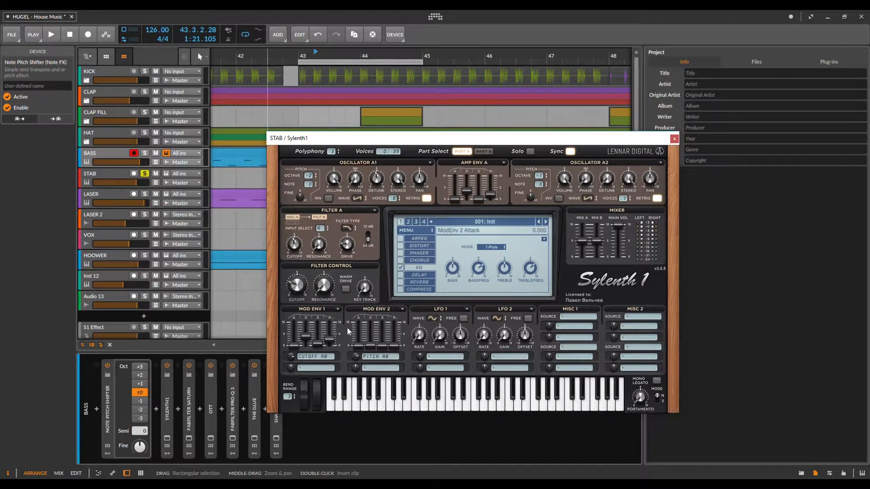
Step: Clear the Pitch A and B destination of Mod Env 2 in the STAB track's Sylenth1 and play the stab
click(375, 360)
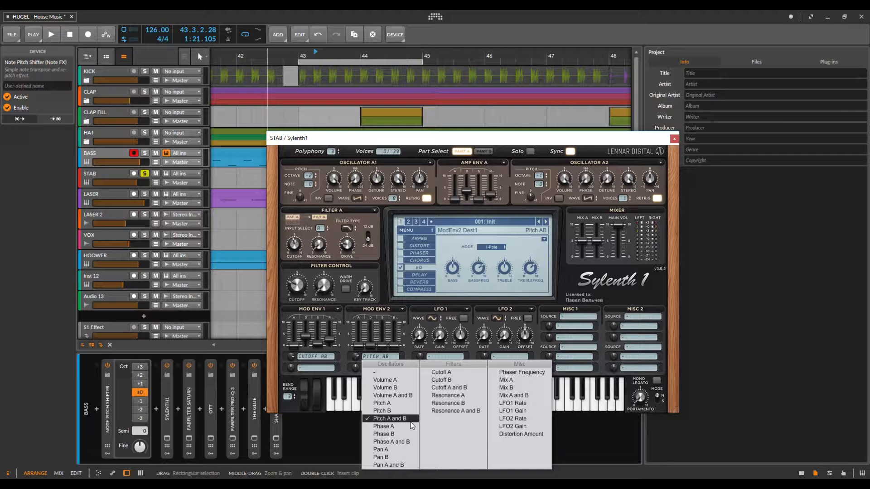
click(376, 138)
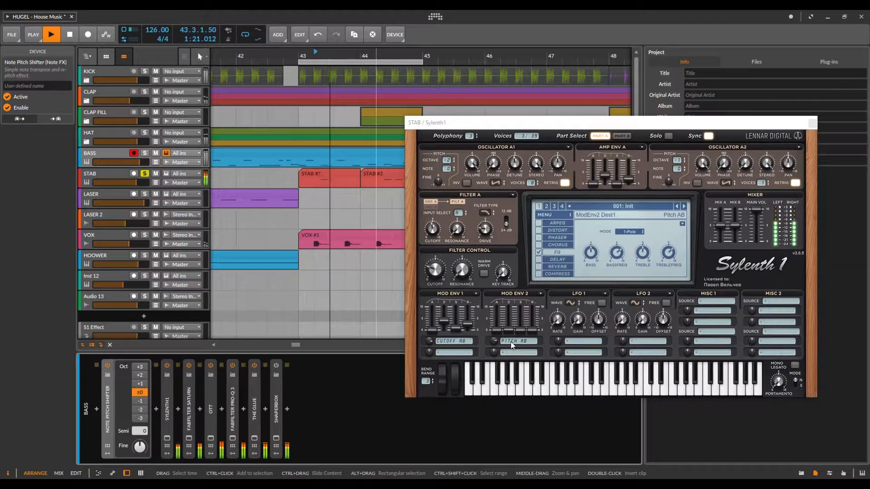
key(space)
click(511, 342)
click(514, 357)
key(space)
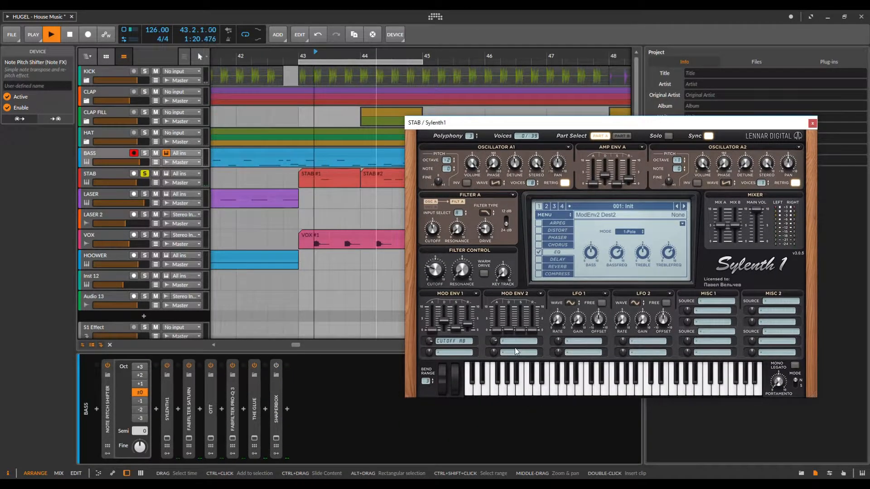
Step: Restore Pitch A and B as the stab's Mod Env 2 destination, play it, and compare it with the destination cleared again
key(space)
click(519, 342)
click(528, 403)
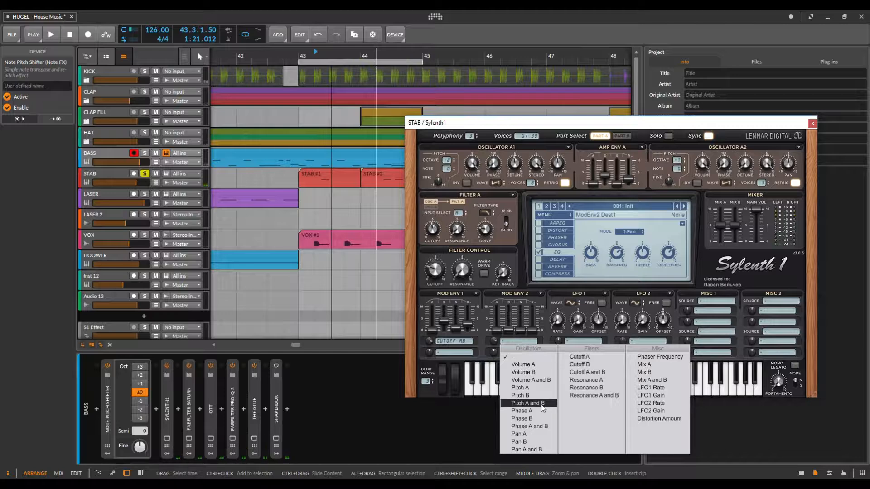
key(space)
key(space)
click(514, 342)
click(515, 356)
key(space)
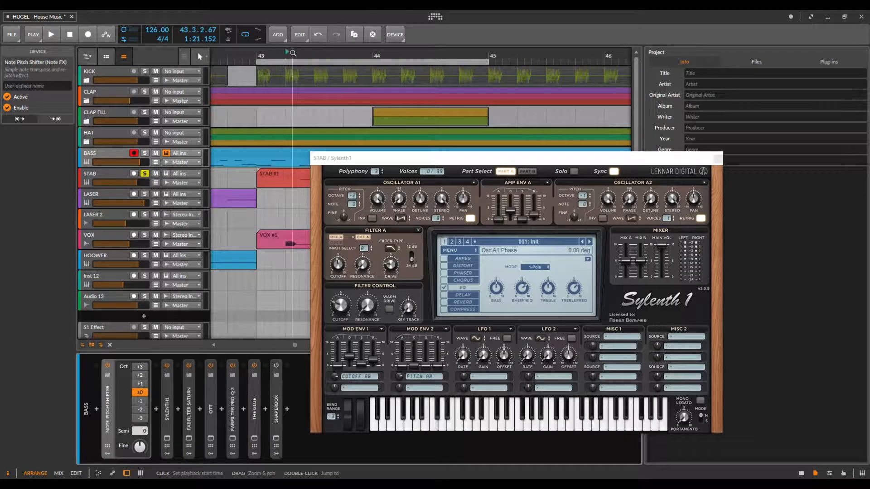
Step: Compare the stab sound with the Sylenth1 EQ switched on and off
key(space)
key(space)
key(space)
key(space)
key(space)
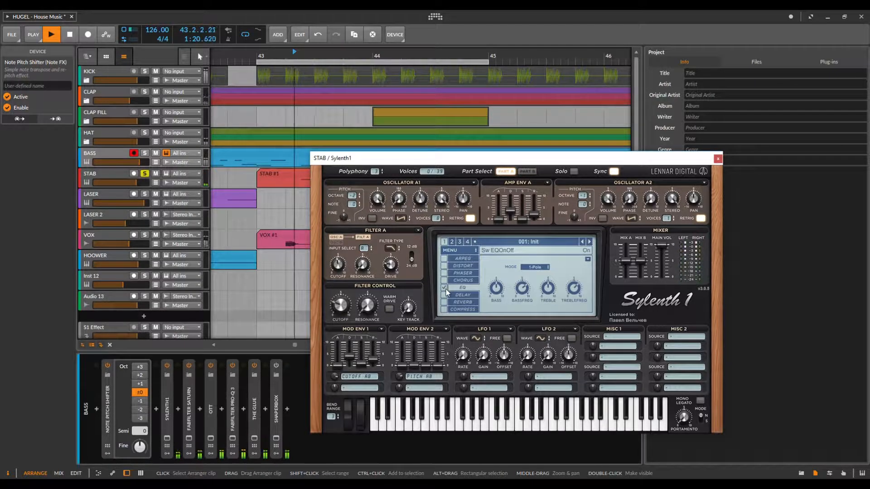
key(space)
key(space)
key(space)
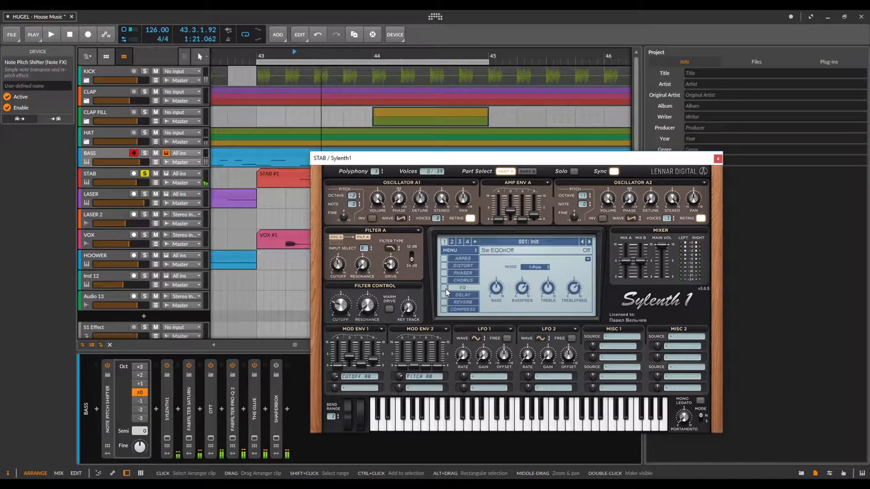
key(space)
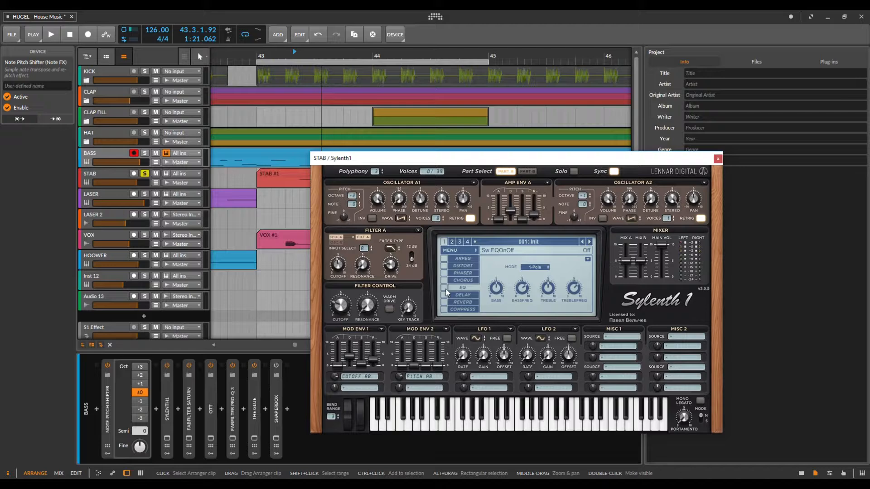
Step: Show the Part B oscillator settings of the STAB track's Sylenth1
drag(589, 159, 556, 152)
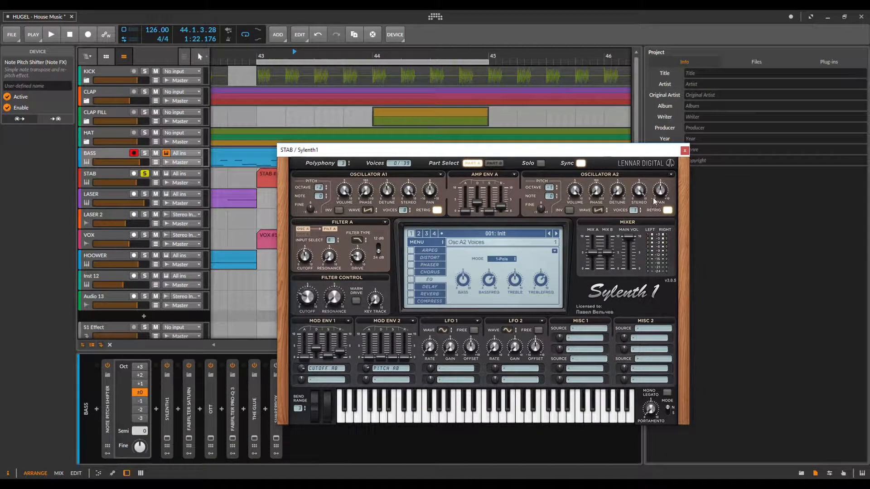
click(493, 163)
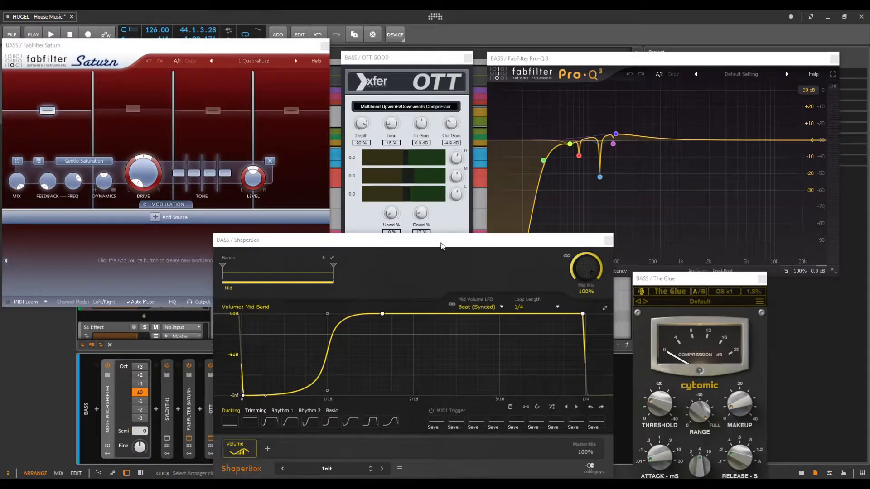
drag(442, 246, 445, 246)
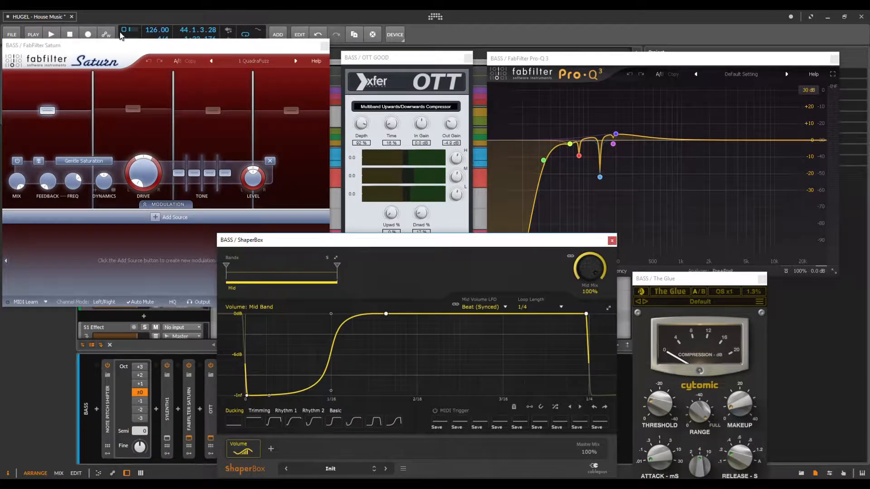
drag(129, 42, 131, 42)
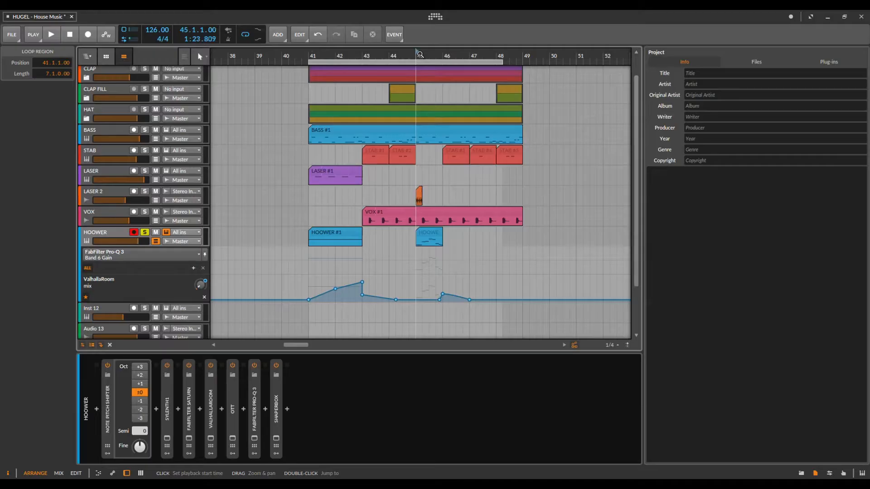
Step: Play the soloed HOOWER track from bar 45 and inspect the Filter A type in its Sylenth1
drag(427, 55, 427, 53)
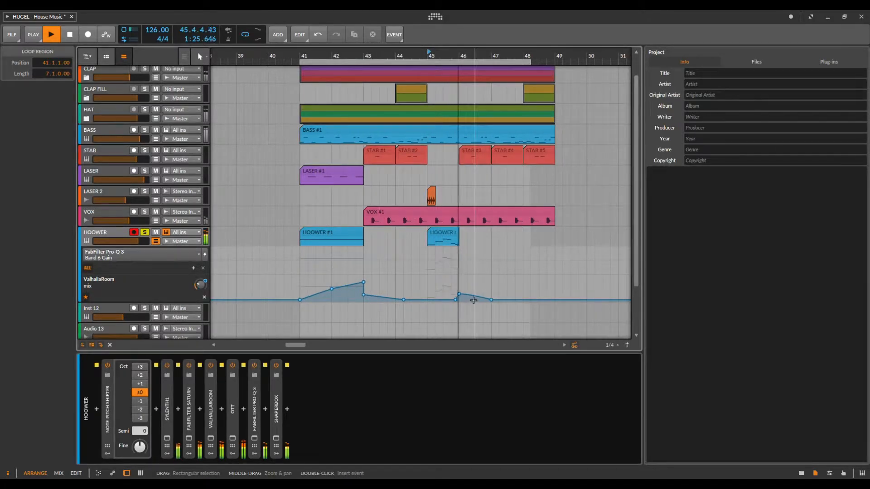
key(space)
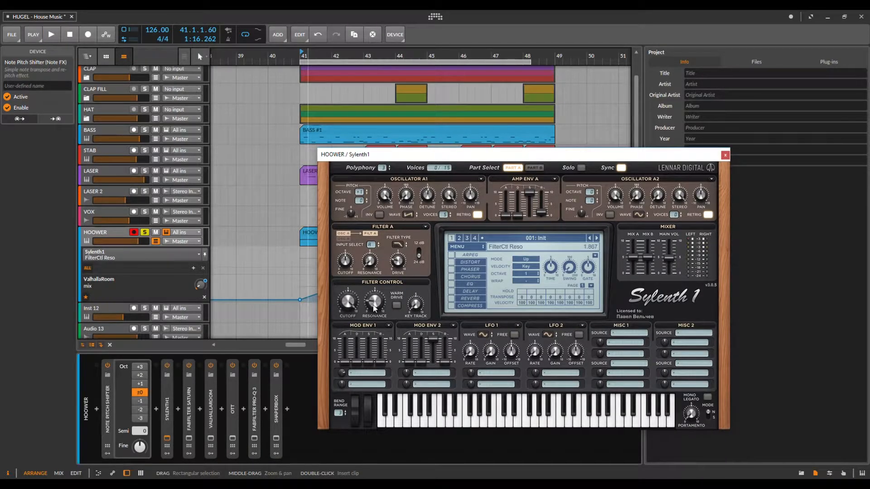
click(401, 244)
click(415, 262)
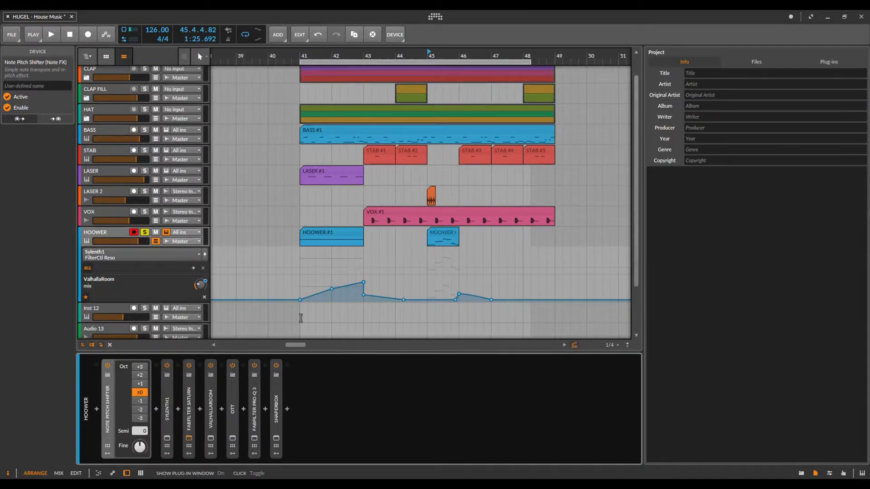
Step: Open the HOOWER track's FabFilter Saturn and compare the sound with the saturation enabled and bypassed
click(188, 438)
drag(410, 178, 575, 174)
key(space)
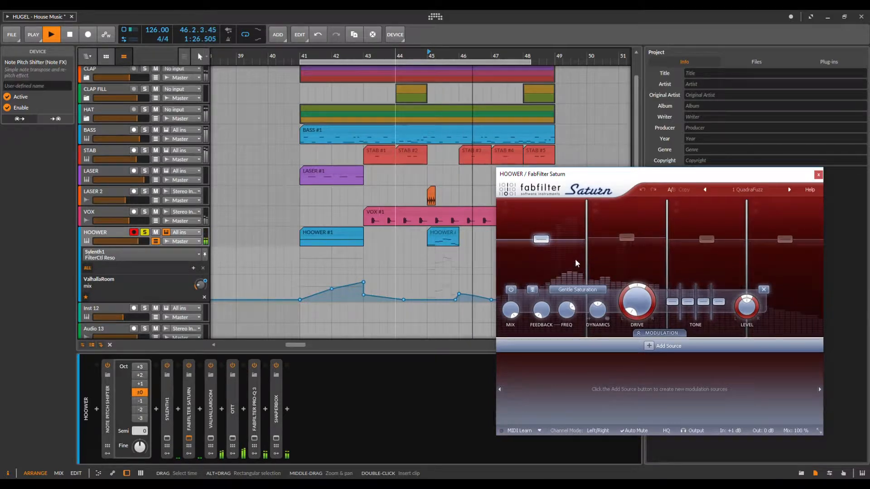
key(space)
click(191, 367)
key(space)
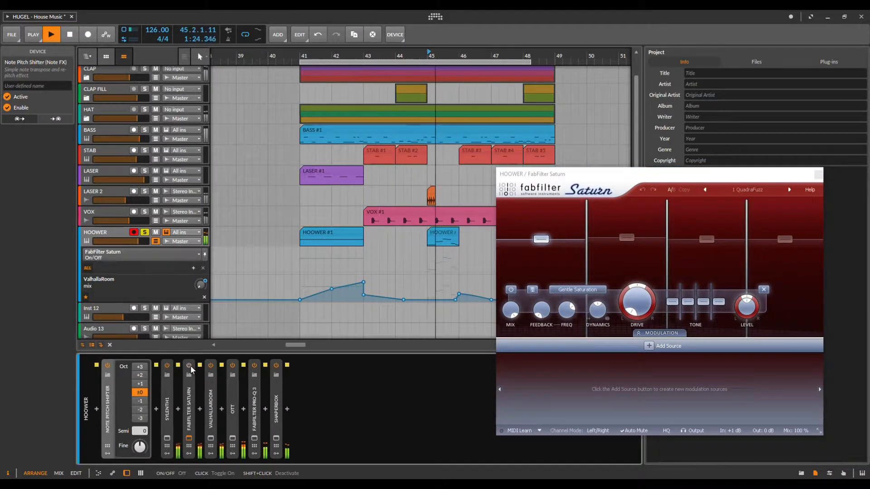
key(space)
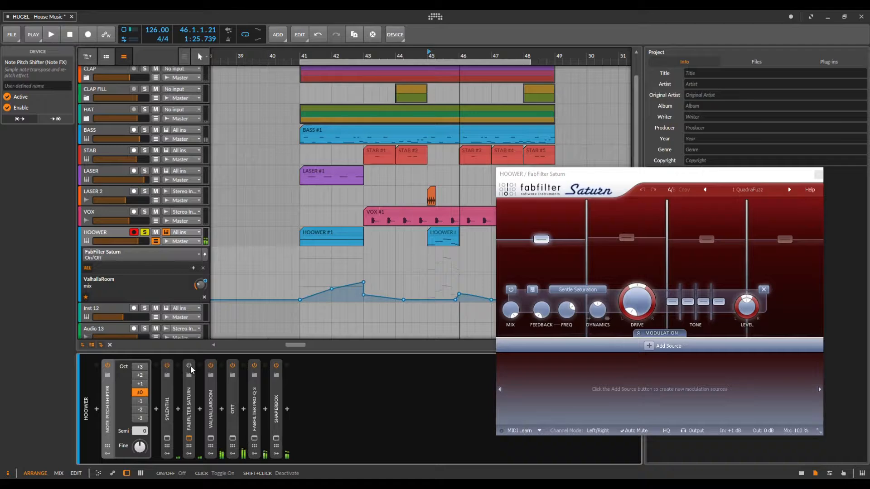
Step: Compare the HOOWER sound with ValhallaRoom bypassed and enabled
click(212, 365)
key(space)
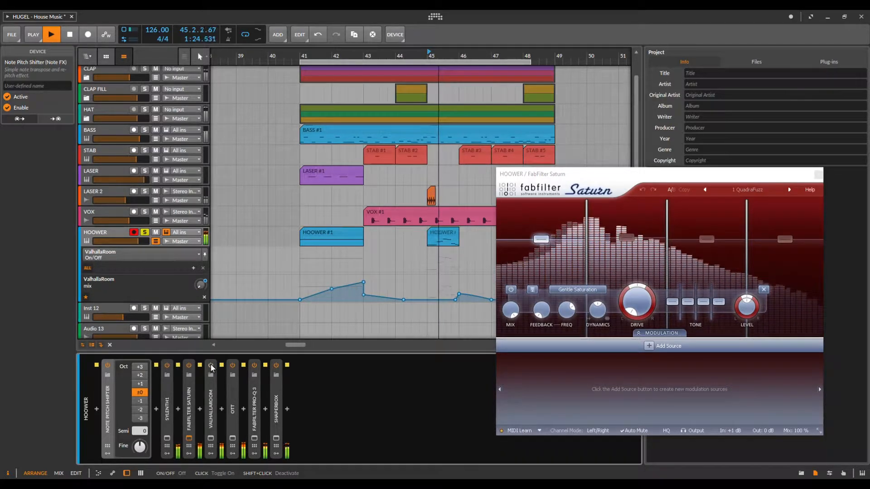
key(space)
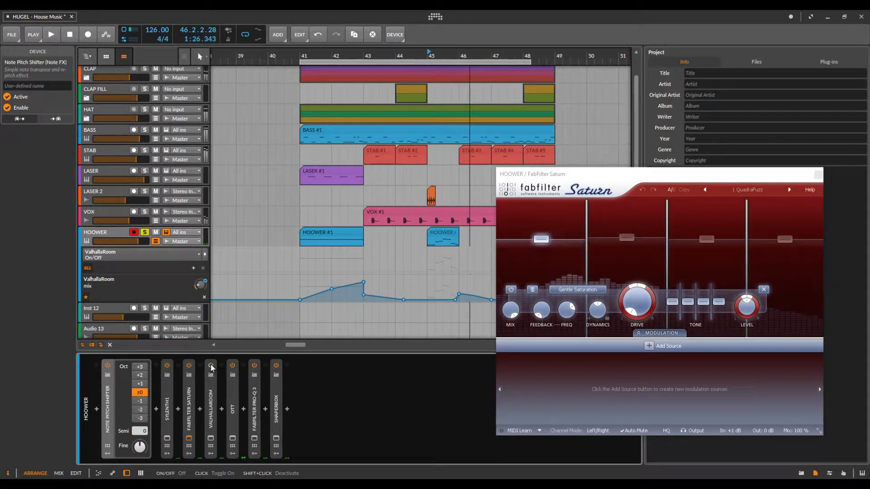
click(211, 366)
key(space)
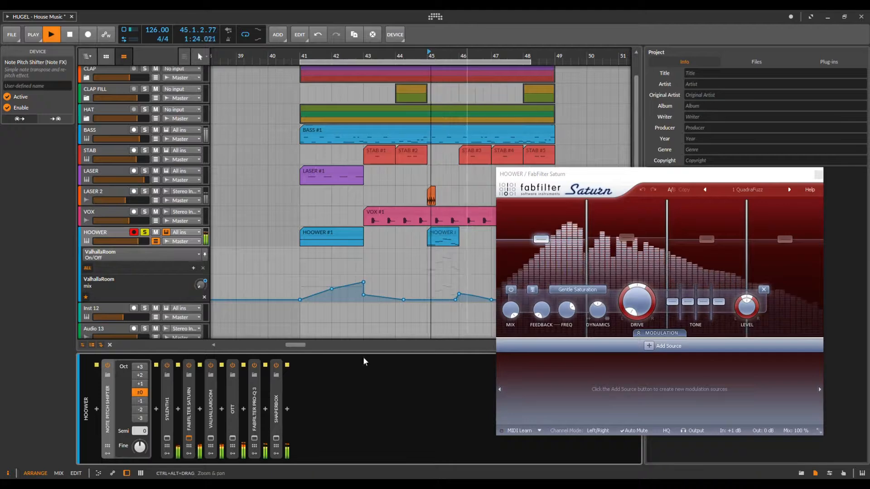
Step: Open ValhallaRoom on the HOOWER track and play from bar 41 to watch its automated mix level
click(211, 438)
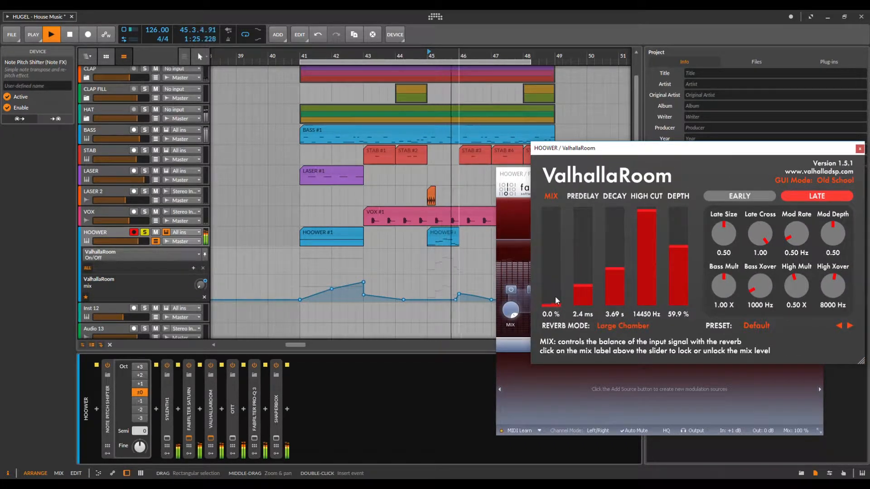
key(space)
click(299, 57)
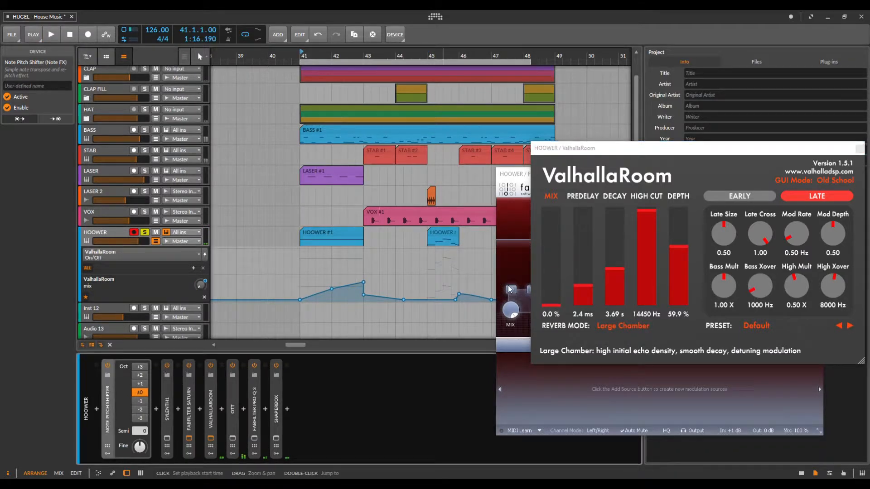
key(space)
drag(548, 297, 545, 253)
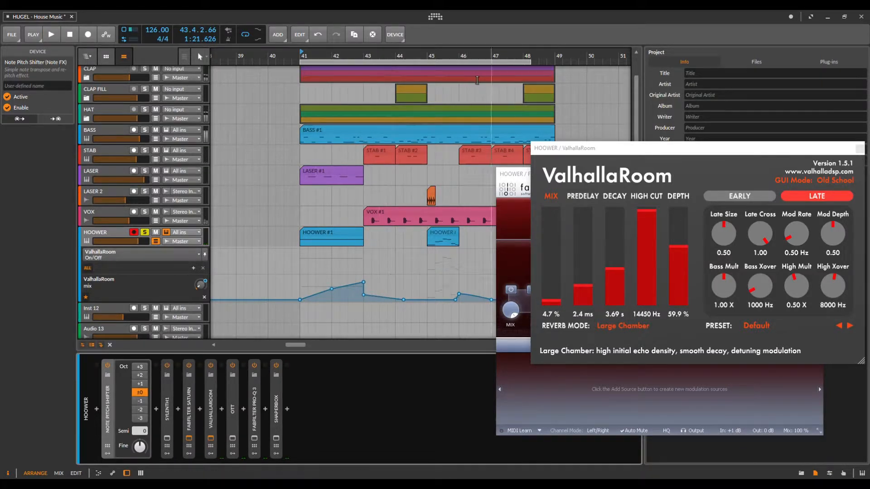
key(space)
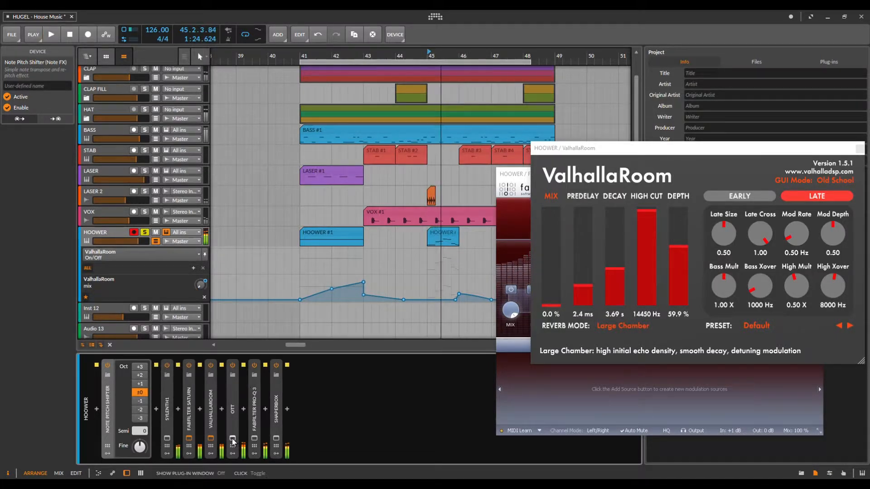
Step: Open the HOOWER track's OTT, compare the sound with it bypassed and enabled, and close its window
click(233, 438)
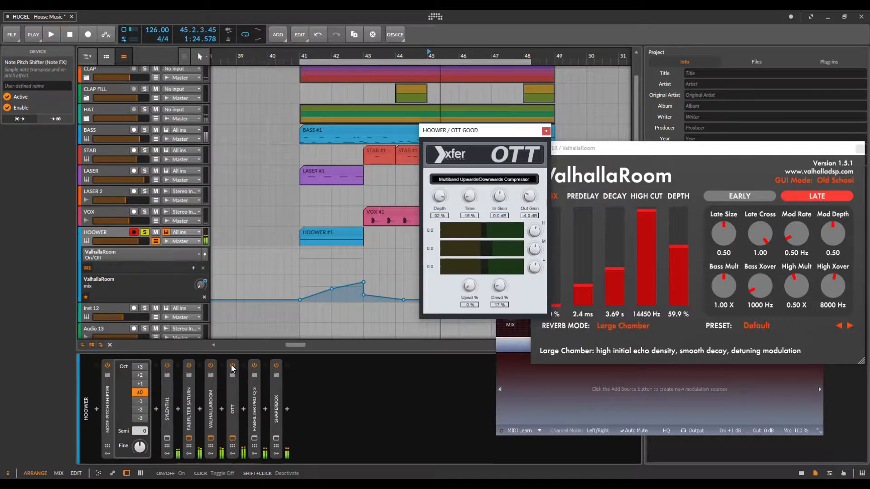
click(232, 365)
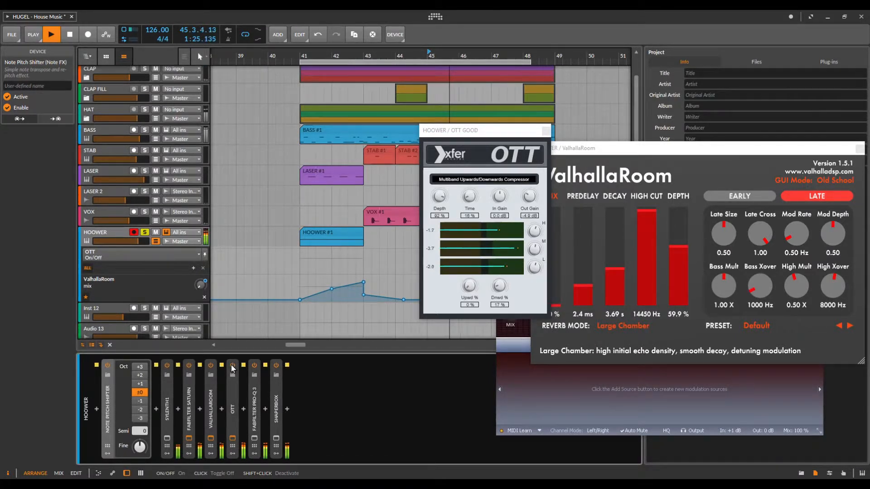
click(547, 131)
Step: Open the HOOWER track's FabFilter Pro-Q 3 and compare the sound with the equalizer bypassed and enabled
click(254, 446)
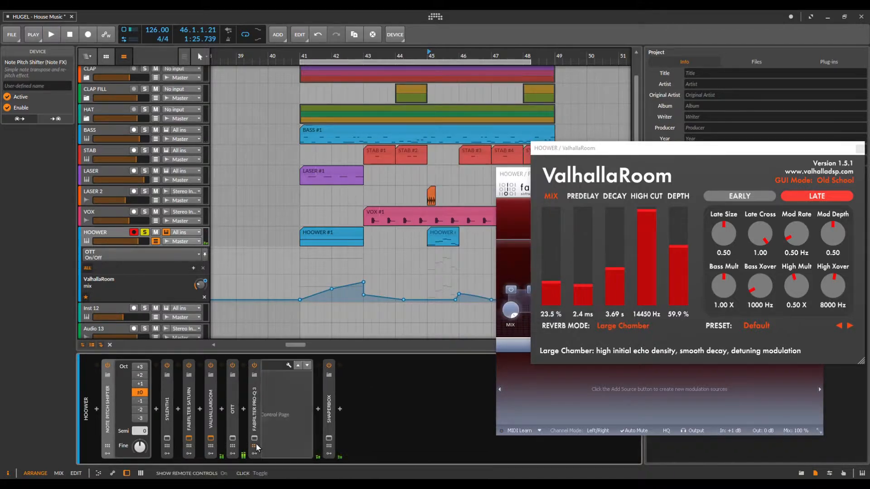
click(254, 438)
key(space)
drag(384, 144, 599, 232)
click(254, 365)
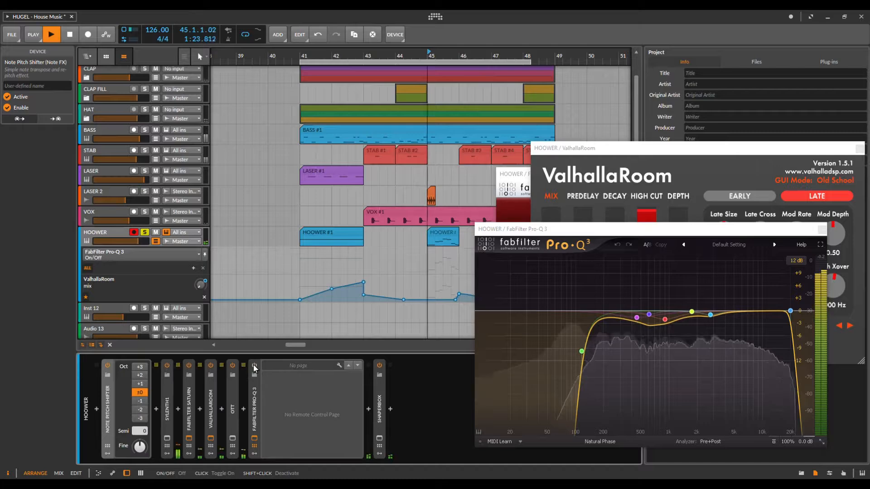
click(254, 365)
key(space)
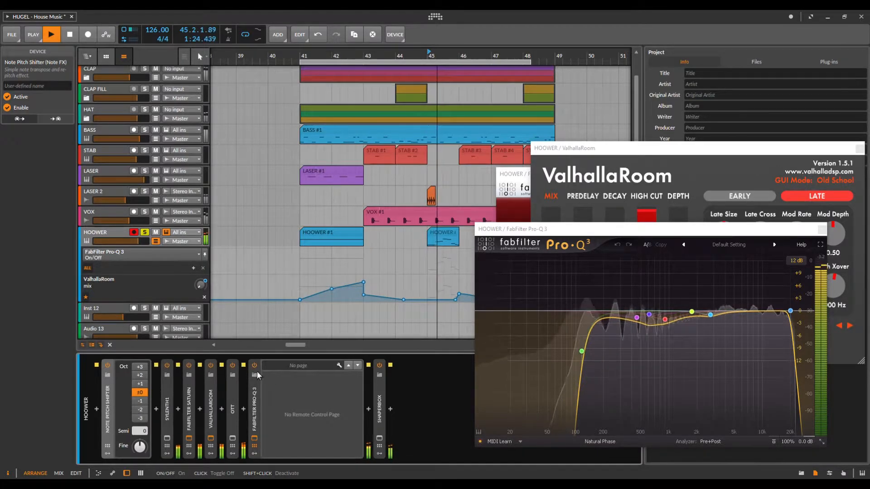
Step: Open the HOOWER track's ShaperBox, listen to its volume ducking, and close its window
click(379, 438)
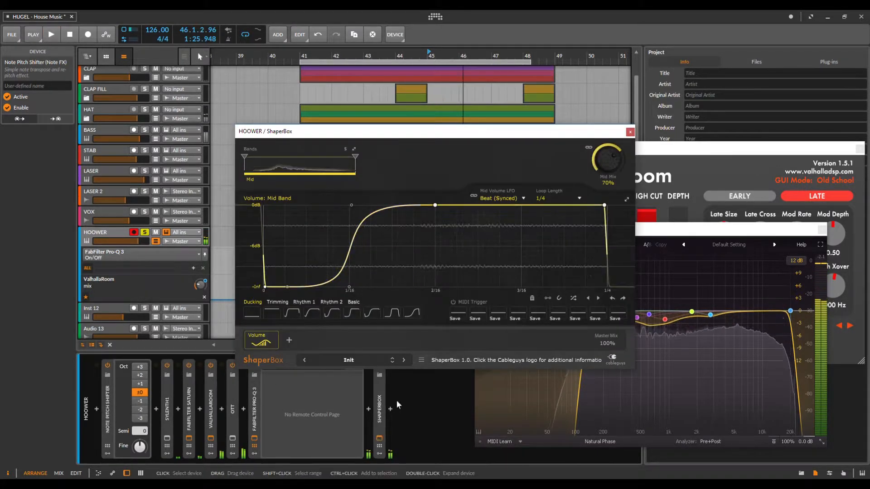
key(space)
key(space)
click(631, 133)
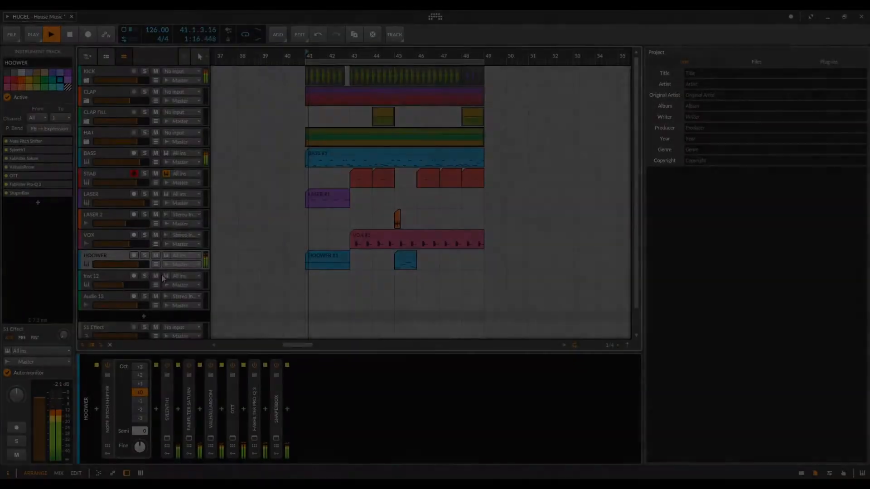
Step: Show the HOOWER track's automation lanes and view the ValhallaRoom mix automation during playback
click(156, 265)
scroll(254, 256, down, 3)
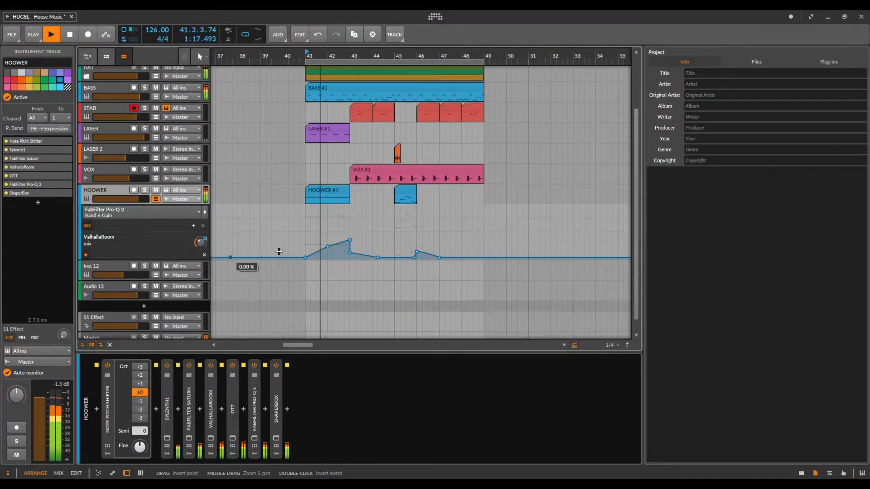
scroll(122, 243, up, 2)
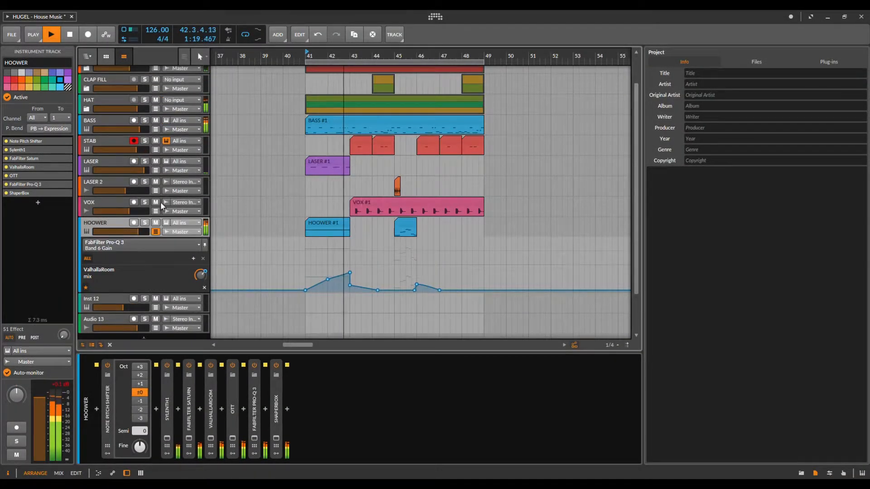
Step: Show the LASER track's automation lanes and view its Sylenth1 filter resonance, filter cutoff and ModEnv 1 decay automation
click(156, 169)
scroll(345, 158, down, 2)
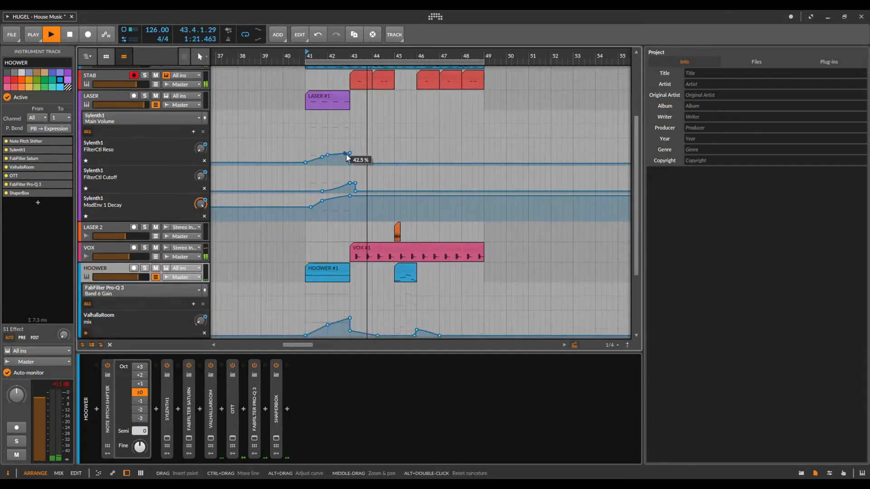
scroll(383, 179, up, 2)
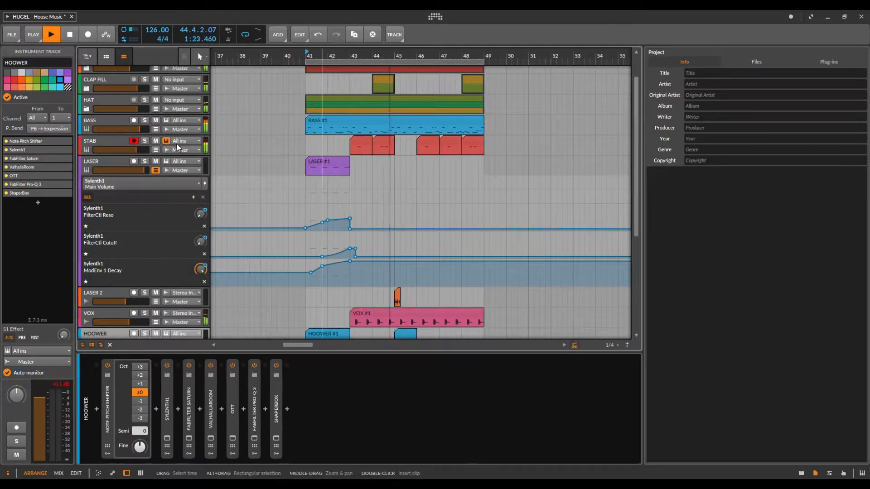
Step: Open the BASS #1 clip in the note editor and show the BASS track's filter cutoff automation lane
click(121, 142)
double_click(387, 123)
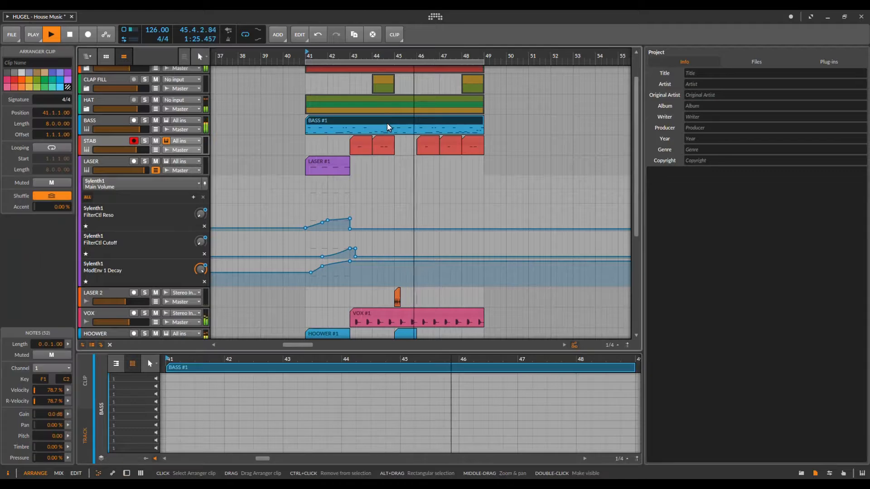
click(155, 129)
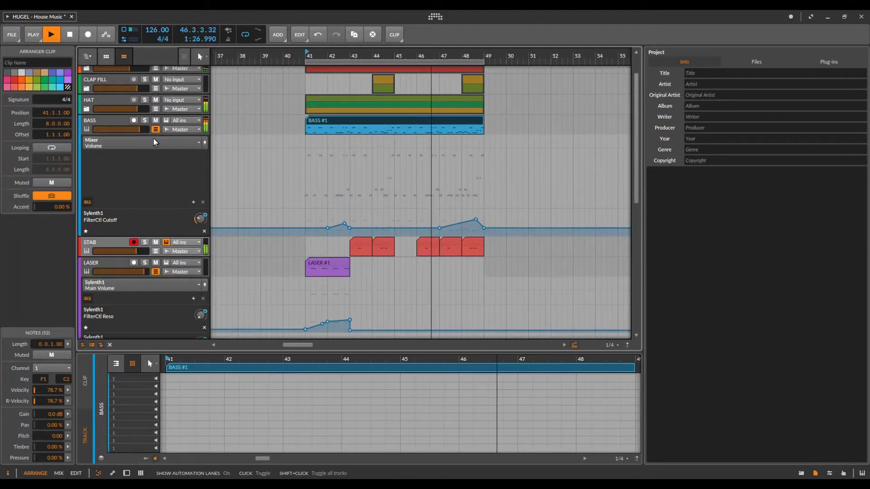
Step: Examine the BASS #1 clip's note pattern in the detail editor during playback
click(116, 364)
drag(498, 359, 466, 396)
scroll(466, 396, down, 1)
scroll(456, 219, up, 1)
scroll(454, 220, down, 5)
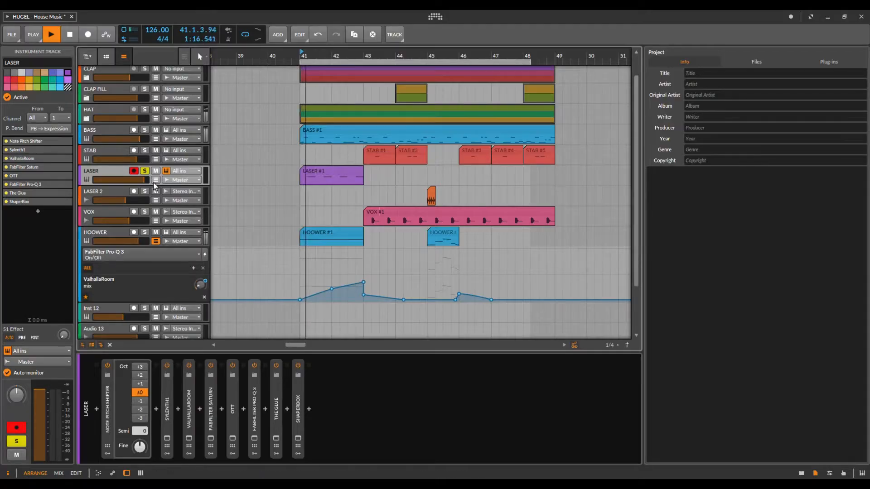
Step: Show the soloed LASER track's automation lanes, open its Sylenth1, and restart playback
click(155, 179)
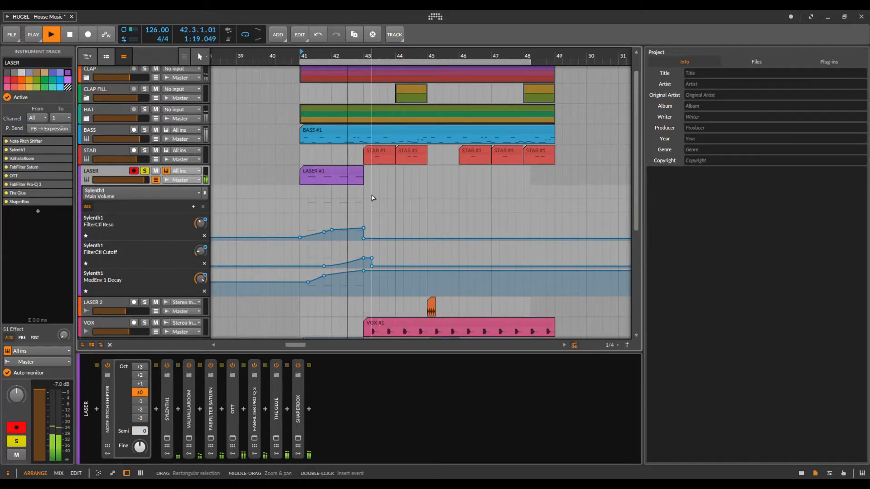
key(space)
click(166, 438)
key(space)
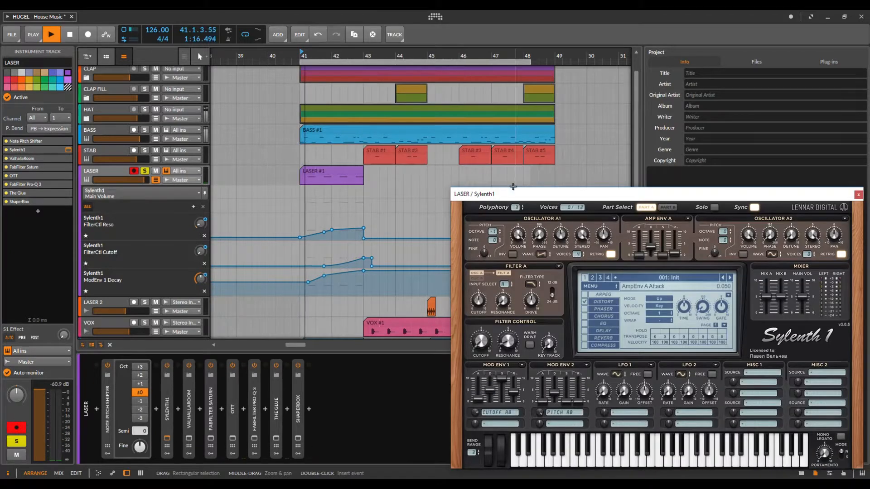
Step: Move the LASER Sylenth1 window clear of the clip, listen to the patch, and check Part B before returning to Part A
click(513, 186)
drag(514, 193, 490, 155)
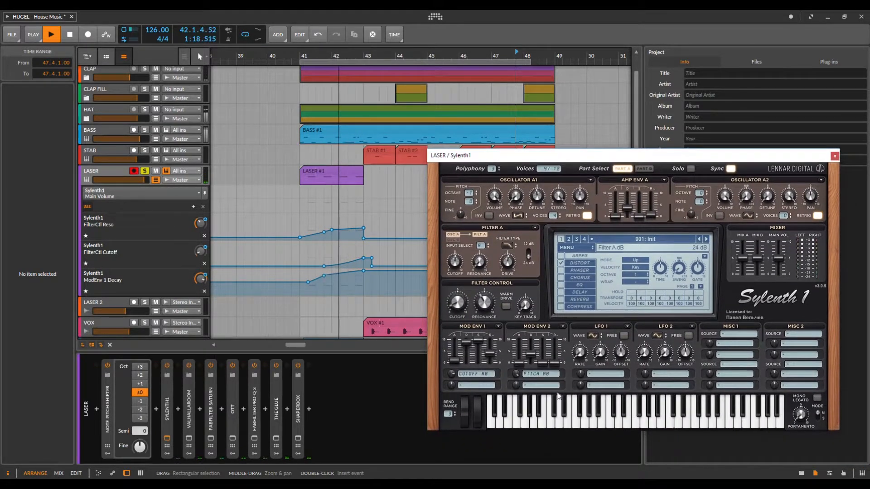
key(space)
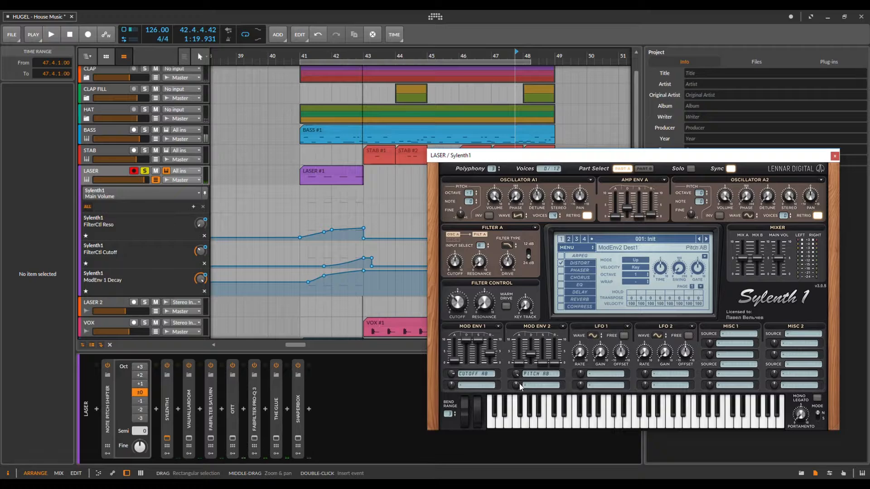
click(640, 168)
click(620, 169)
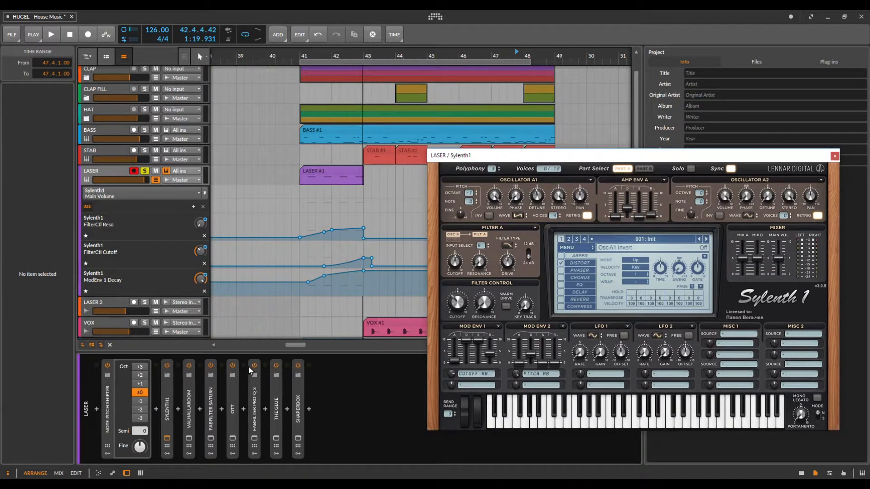
Step: Open the LASER track's ValhallaRoom, view its Large Chamber settings, and move its window aside to uncover Sylenth1
click(189, 439)
drag(351, 142, 521, 123)
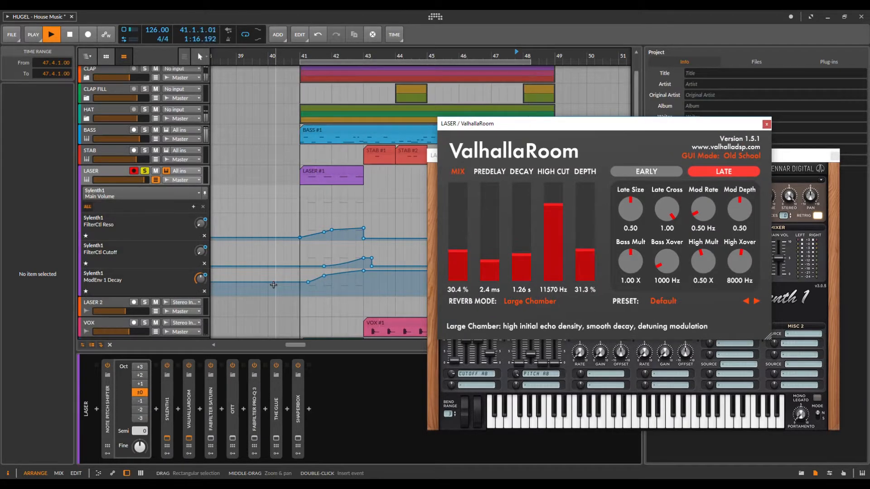
drag(565, 123, 764, 261)
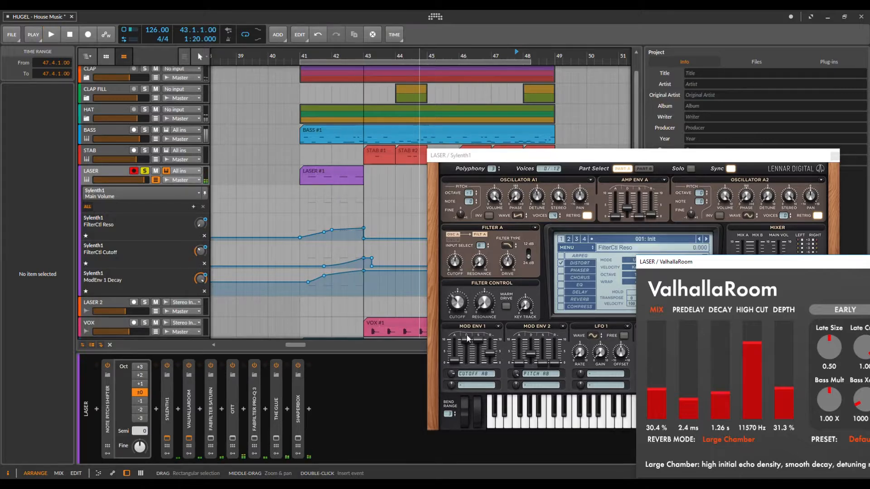
Step: Play the LASER clip from bar 41 and watch the automated Sylenth1 filter cutoff and resonance controls
click(302, 51)
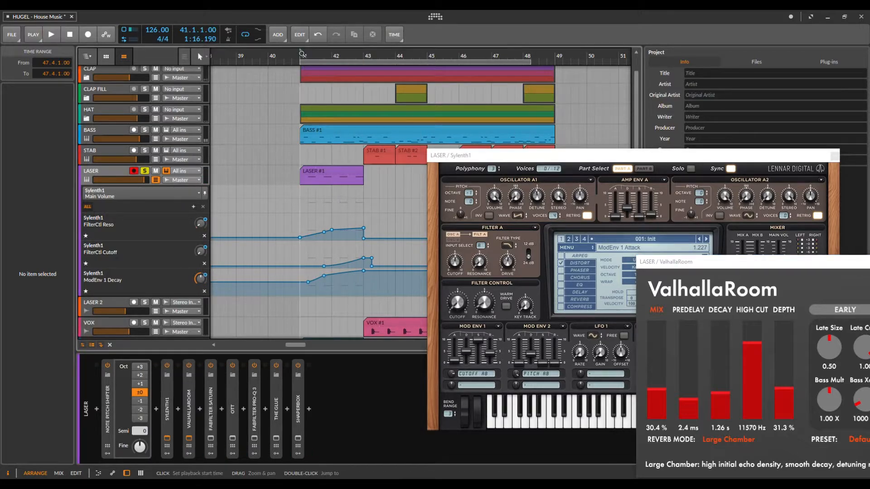
key(space)
scroll(355, 163, up, 1)
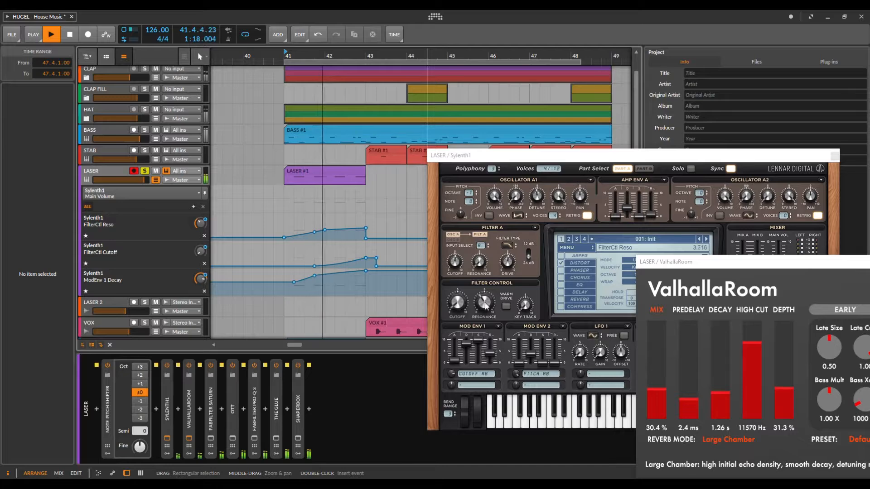
key(space)
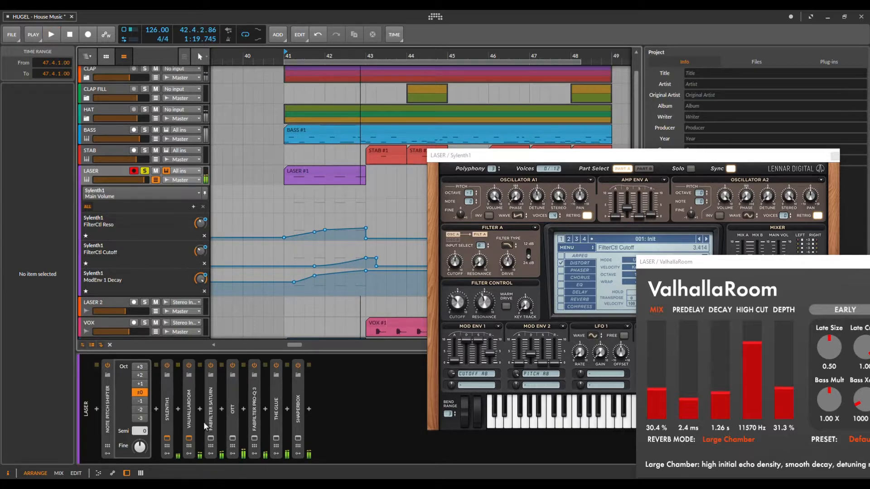
Step: View the LASER track's FabFilter Saturn and OTT settings during playback, closing each window after viewing
key(space)
click(212, 438)
click(211, 438)
click(233, 438)
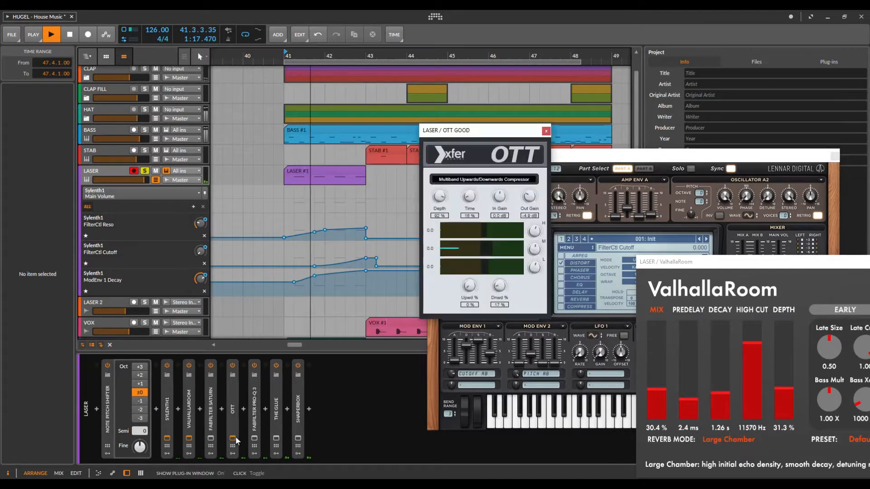
click(232, 438)
Step: View the LASER track's FabFilter Pro-Q 3 curve and The Glue compressor settings, closing each window after viewing
click(255, 438)
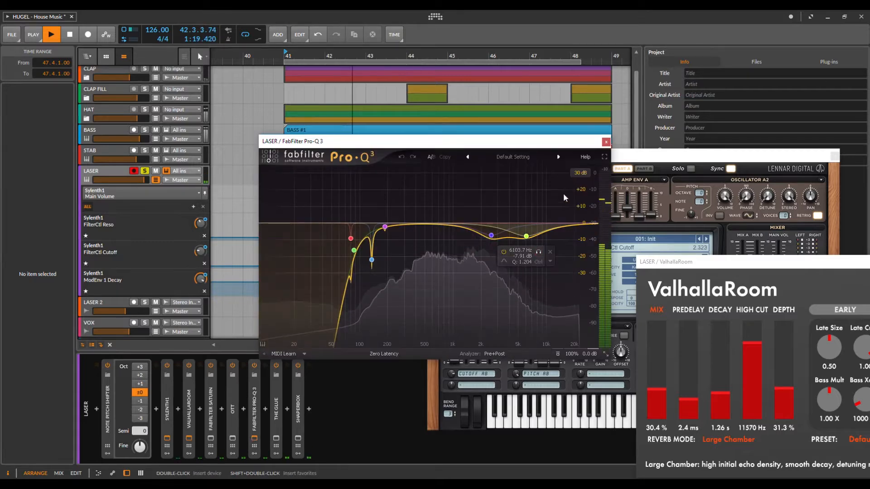
click(254, 439)
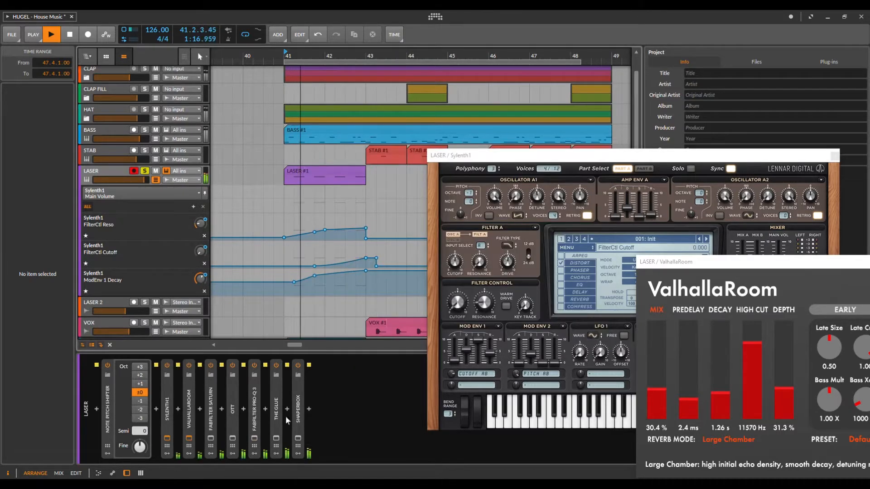
click(275, 438)
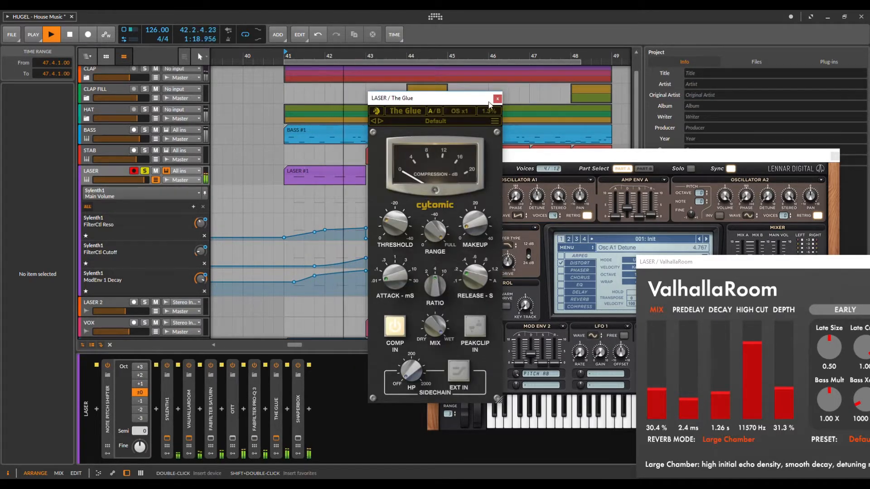
click(499, 99)
Step: Bring the LASER track's Sylenth1 fully into view and show its distortion effect settings while listening to the patch
key(space)
key(space)
drag(540, 155, 548, 110)
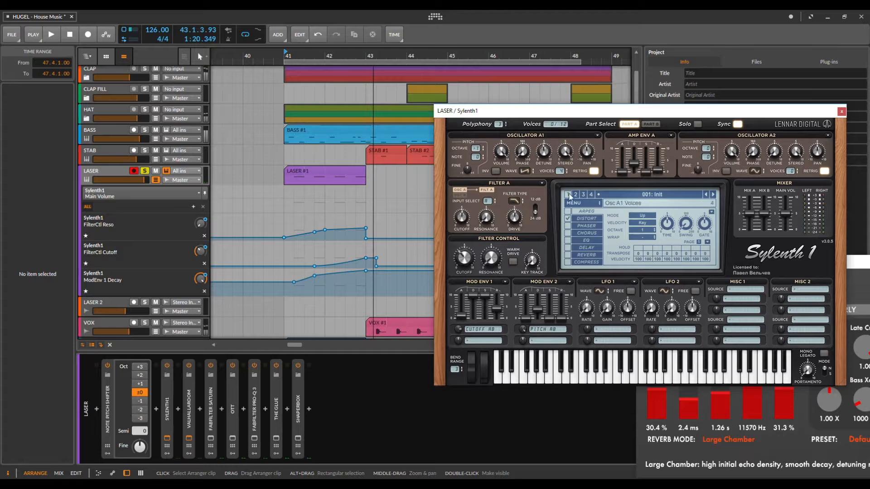
click(578, 221)
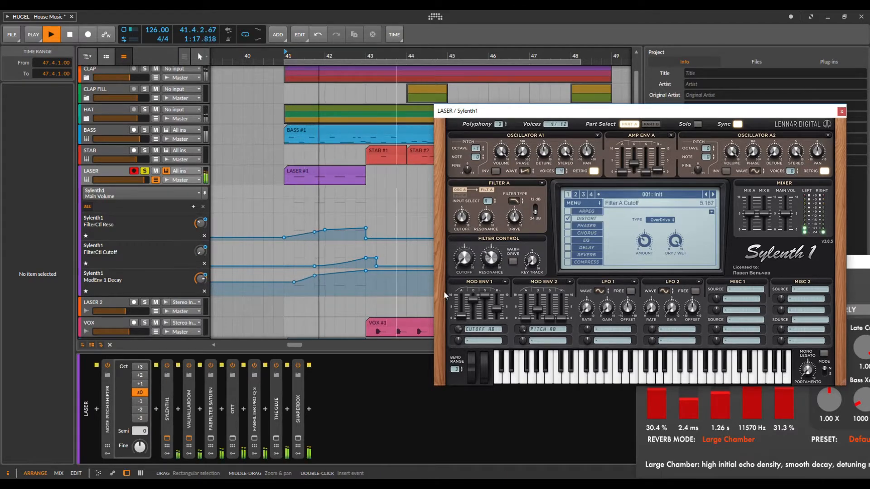
key(space)
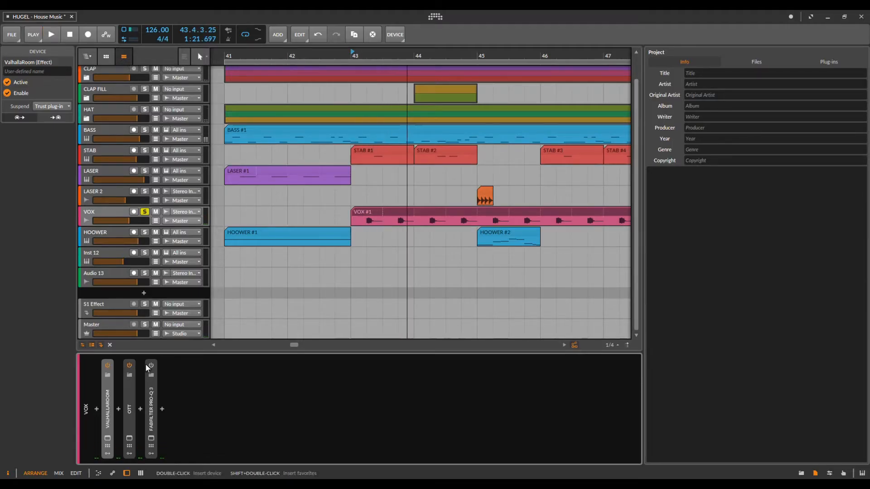
Step: Open the VOX track's FabFilter Pro-Q 3, OTT and ValhallaRoom, view their settings during playback, and close all three windows
click(151, 438)
click(130, 438)
click(107, 439)
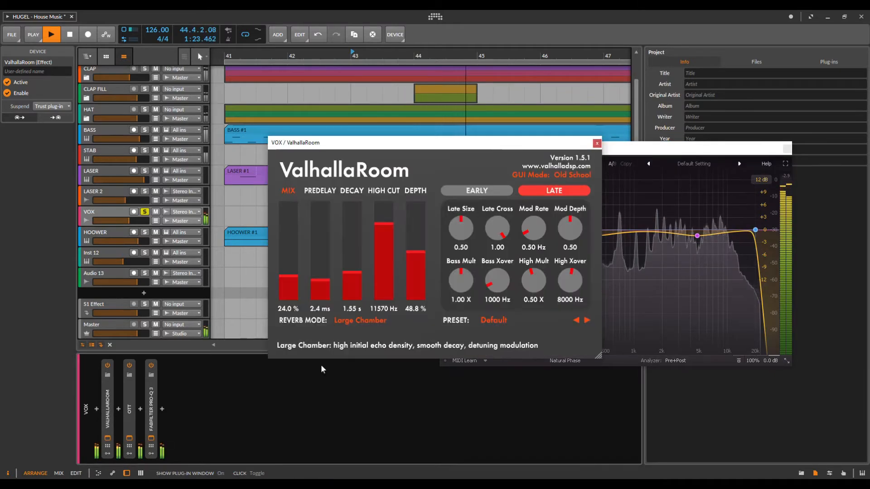
click(420, 188)
click(597, 140)
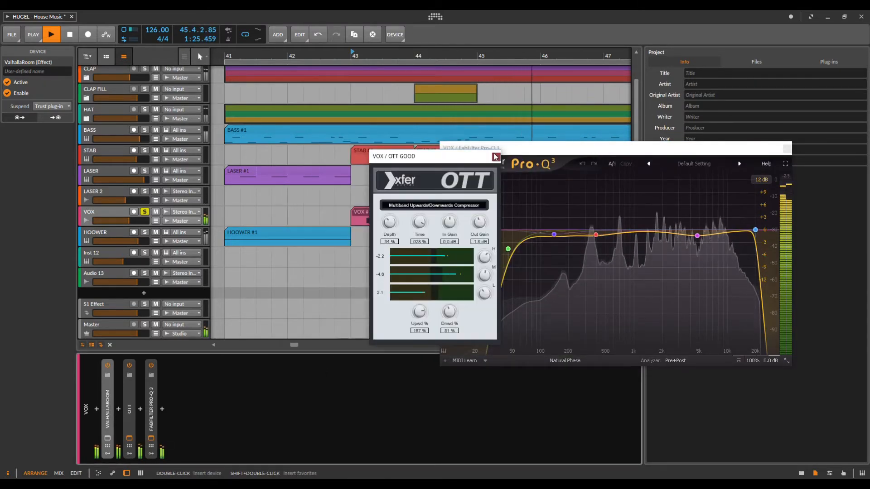
click(496, 156)
click(787, 148)
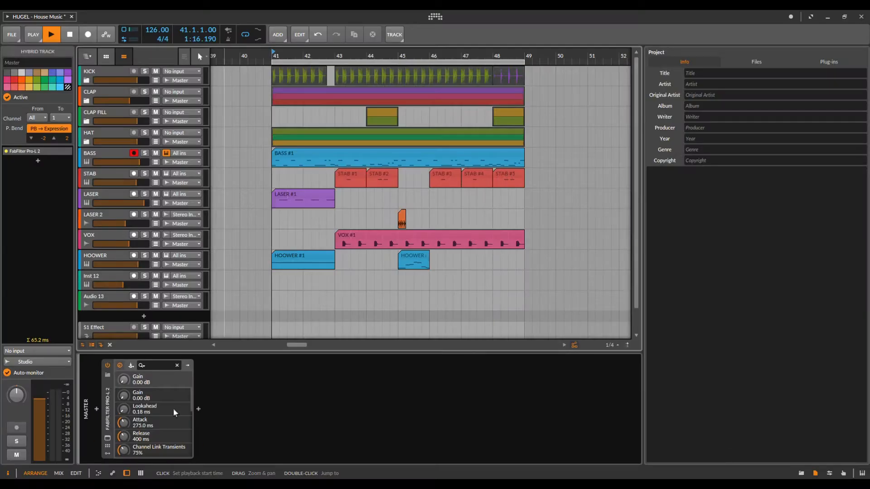
Step: Open the Master track's FabFilter Pro-L 2 and compare the full mix with the limiter bypassed and enabled
click(107, 438)
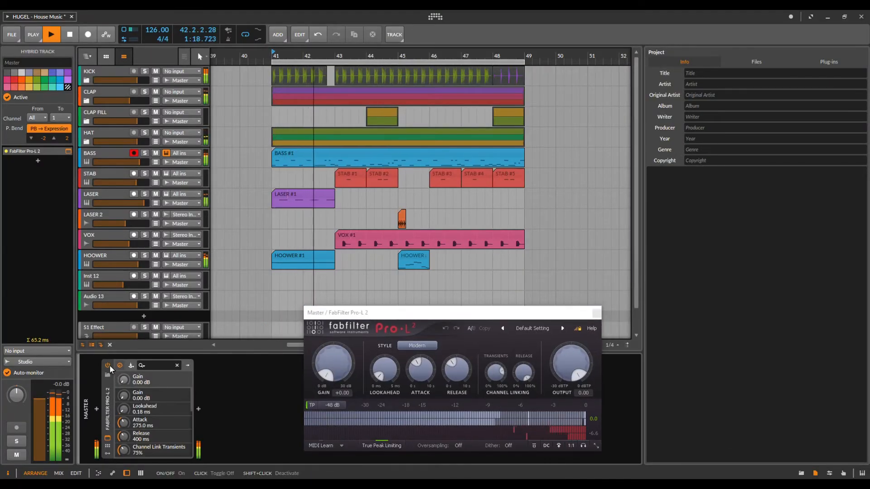
click(107, 365)
click(107, 366)
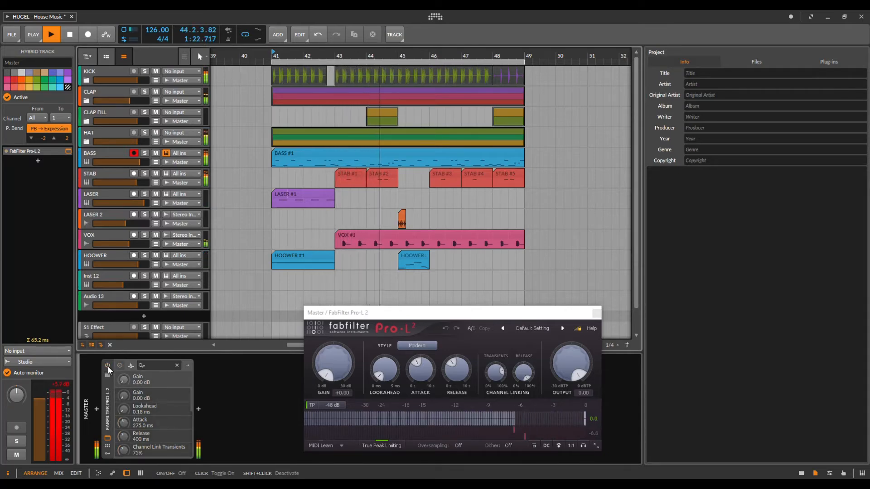
click(107, 367)
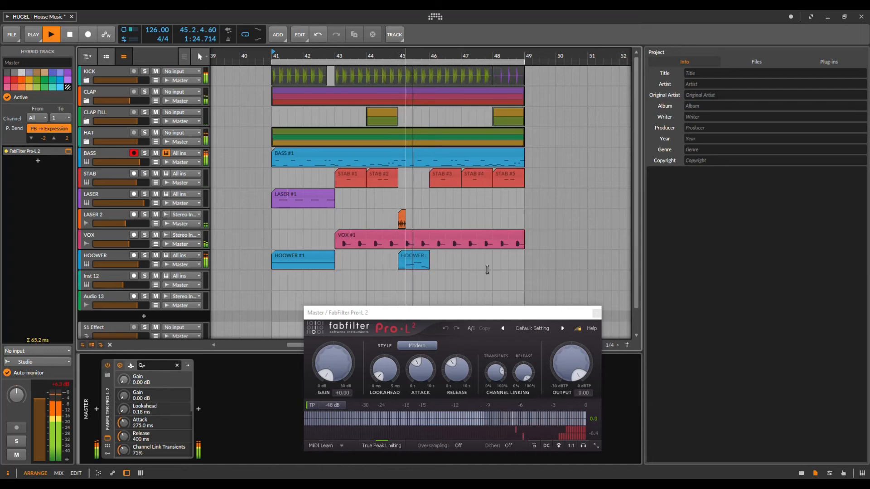
drag(487, 318, 474, 279)
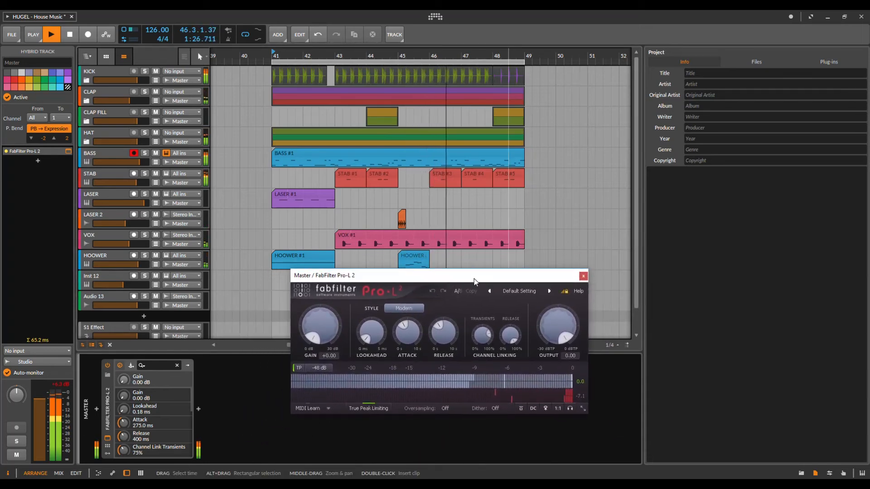
drag(430, 56, 396, 58)
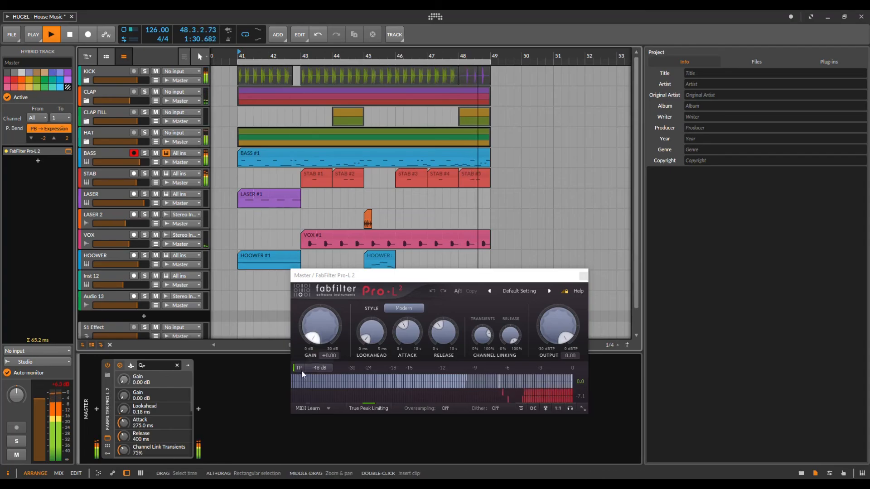